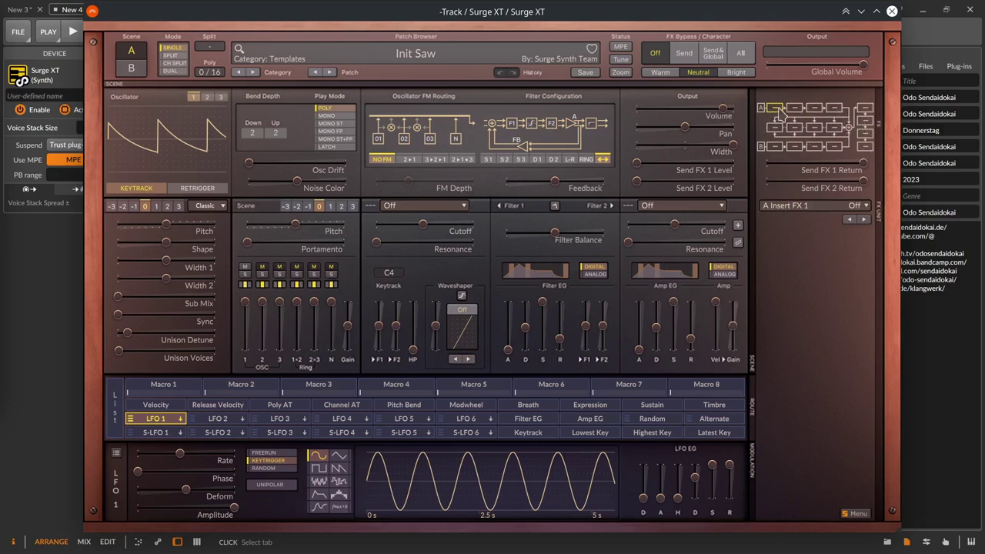
- Browse Scene A's insert slots 2 and 3 and preview the effect menu without loading anything
{"action": "left_click", "coordinate": [815, 109]}
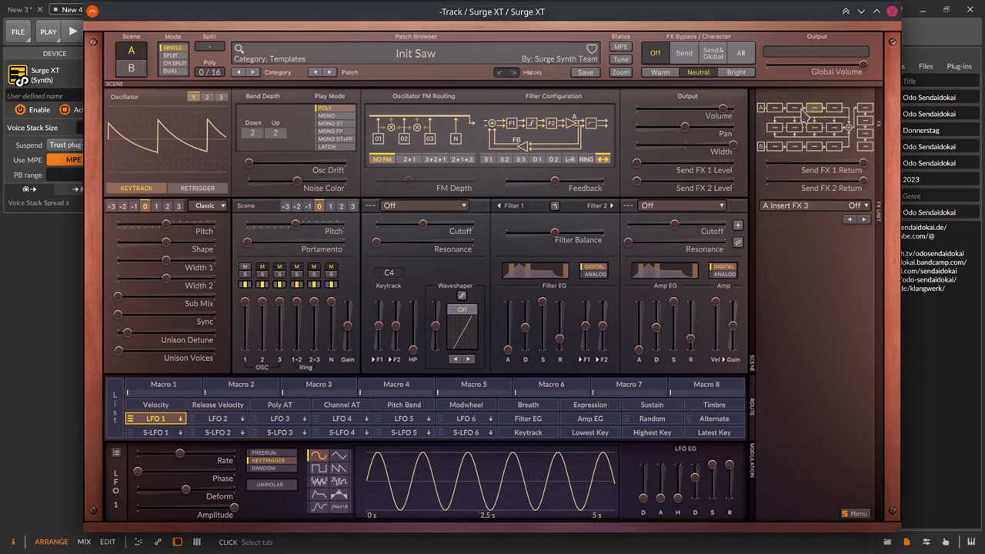
{"action": "left_click", "coordinate": [797, 110]}
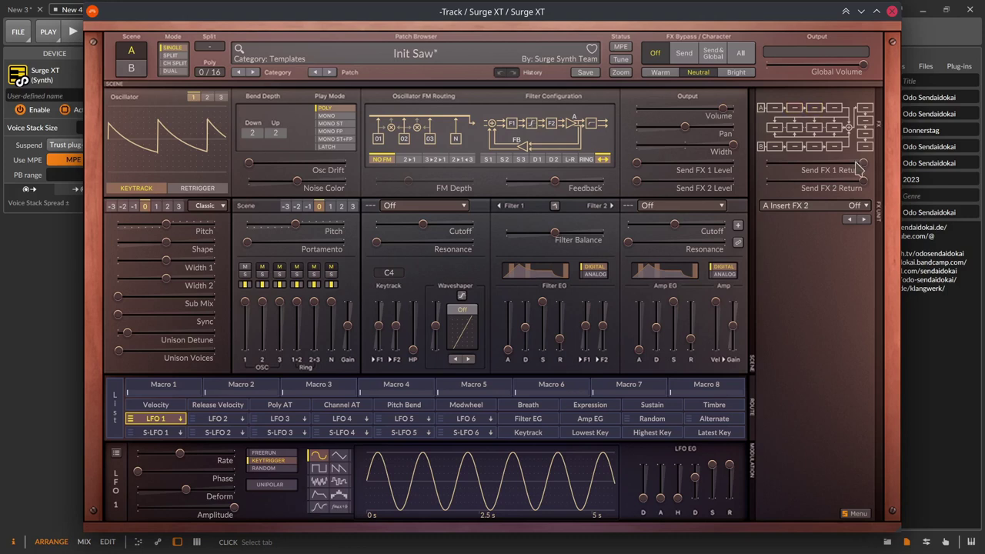
{"action": "right_click", "coordinate": [817, 112]}
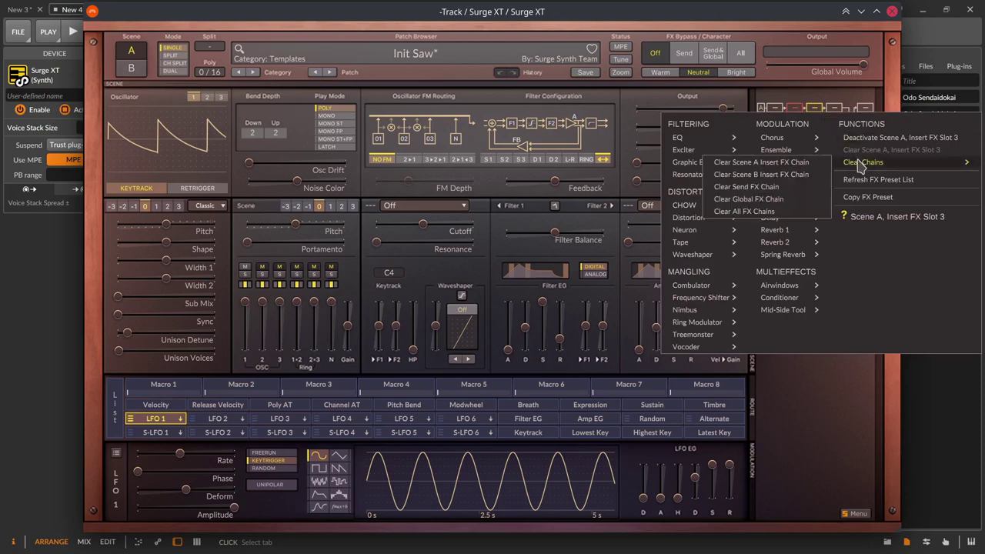
{"action": "mouse_move", "coordinate": [864, 164]}
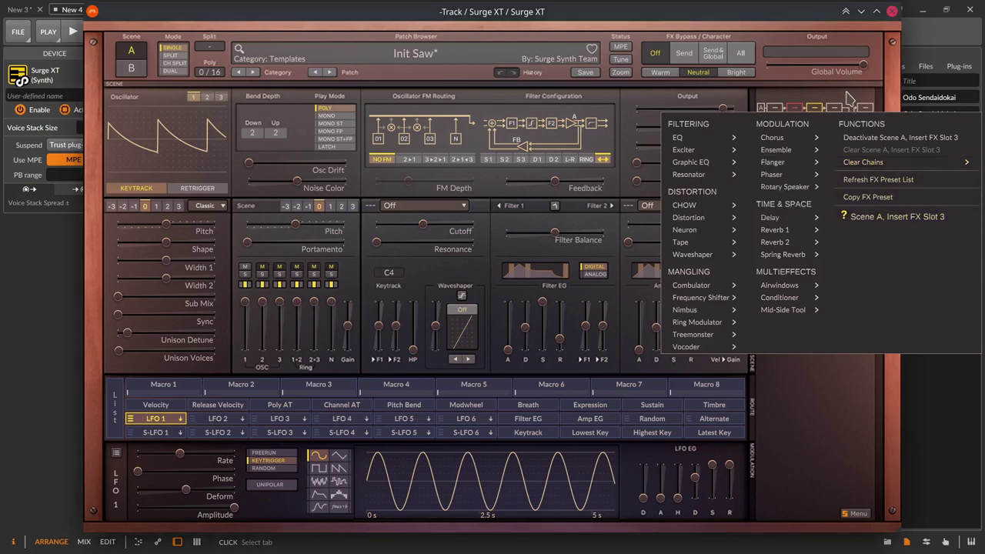
{"action": "left_click", "coordinate": [807, 113]}
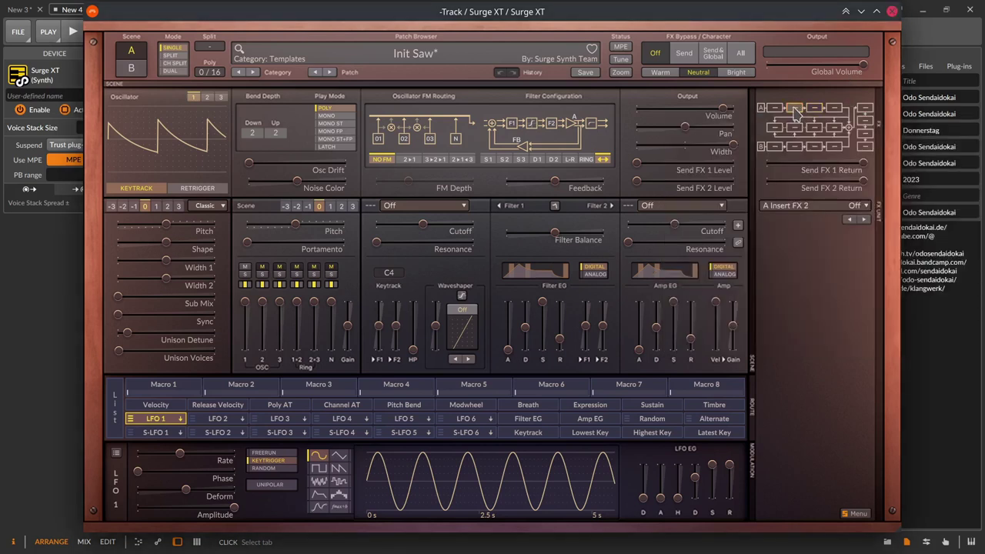
- Load EQ Init into A Insert FX 3, copy it to slot 4, delete that copy, and confirm slot 4 is empty
{"action": "left_click", "coordinate": [814, 108]}
{"action": "right_click", "coordinate": [814, 110]}
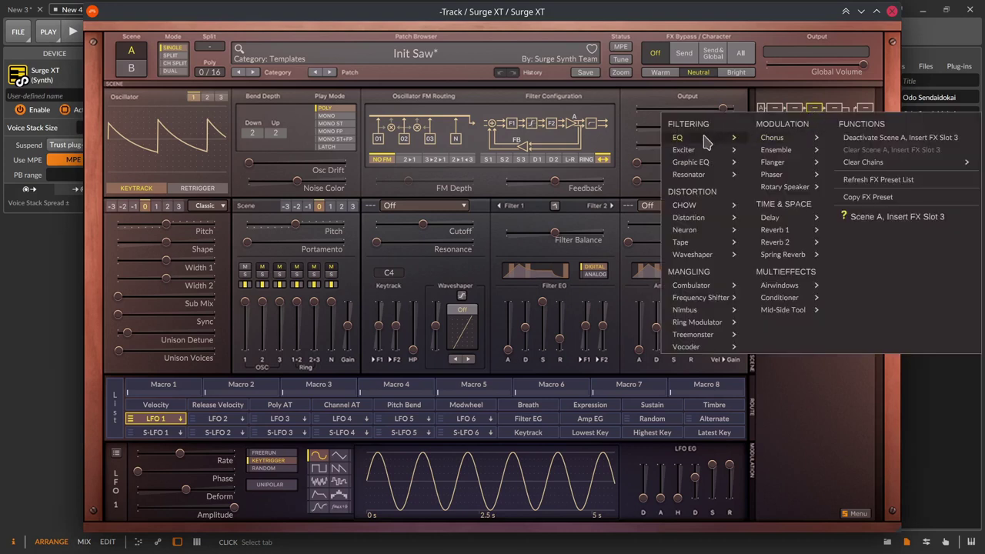
{"action": "left_click", "coordinate": [766, 137]}
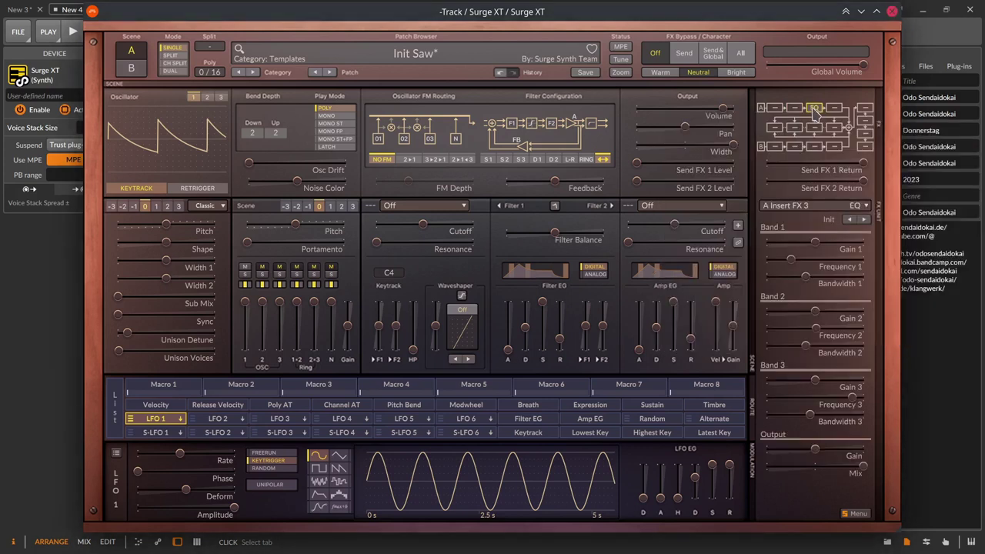
{"action": "left_click_drag", "start_coordinate": [814, 110], "coordinate": [834, 112]}
{"action": "key", "text": "Delete"}
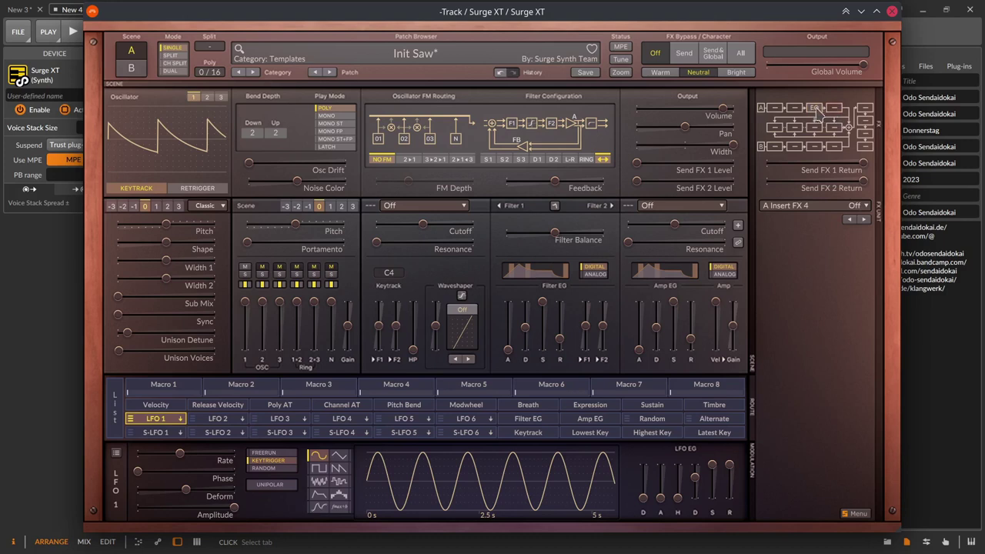
{"action": "left_click", "coordinate": [815, 109]}
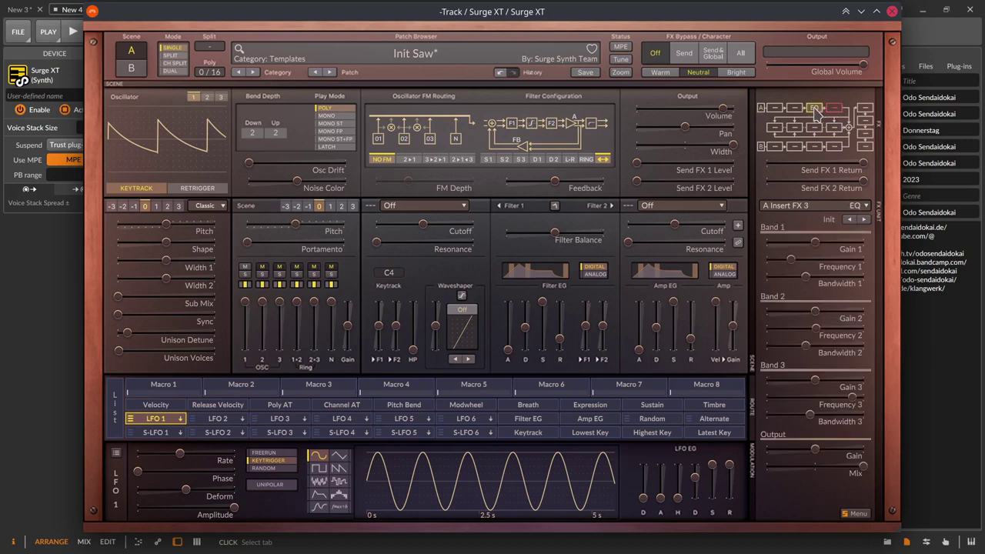
{"action": "left_click", "coordinate": [834, 108]}
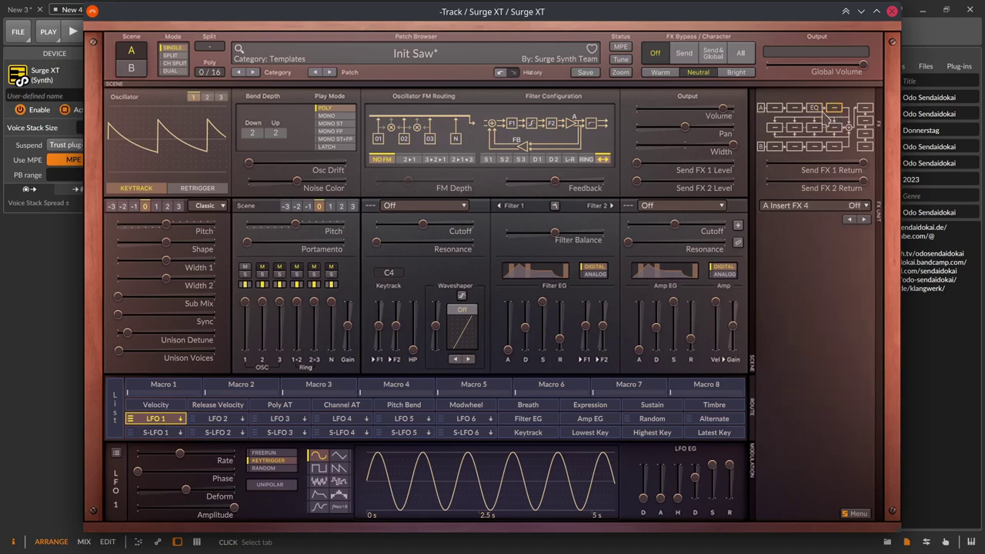
{"action": "left_click", "coordinate": [814, 107]}
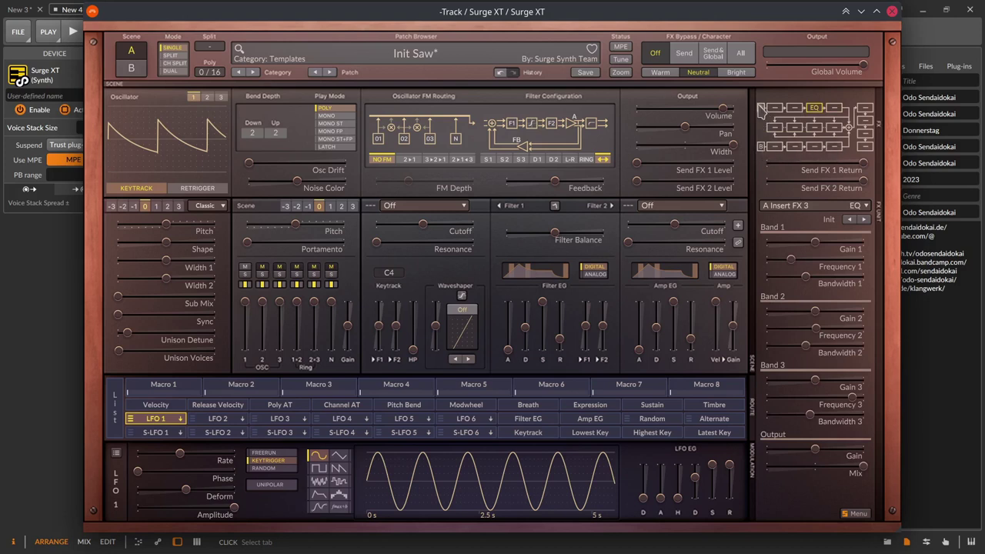
- Inspect the Scene A and Scene B hard clip options and the scene volume menu without changes
{"action": "right_click", "coordinate": [762, 109]}
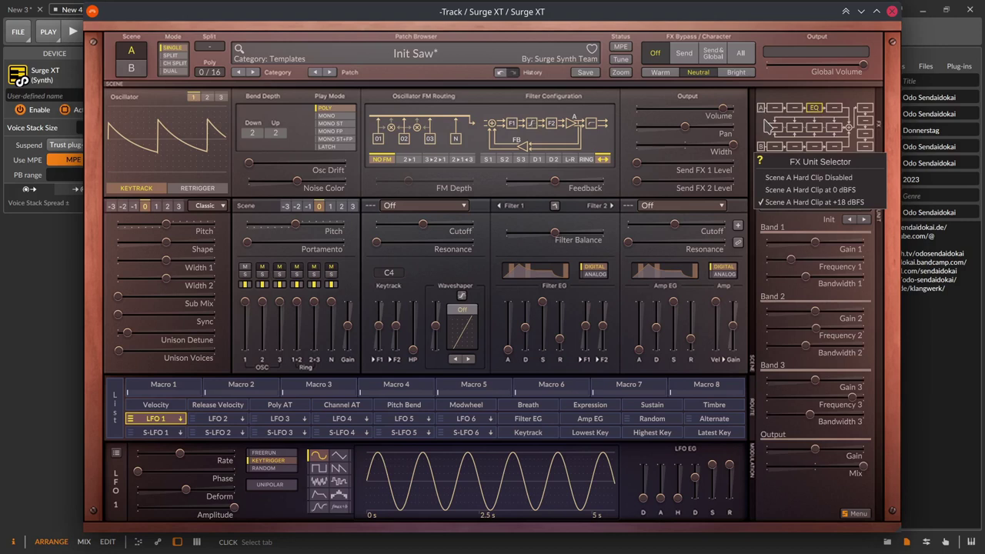
{"action": "left_click", "coordinate": [766, 154]}
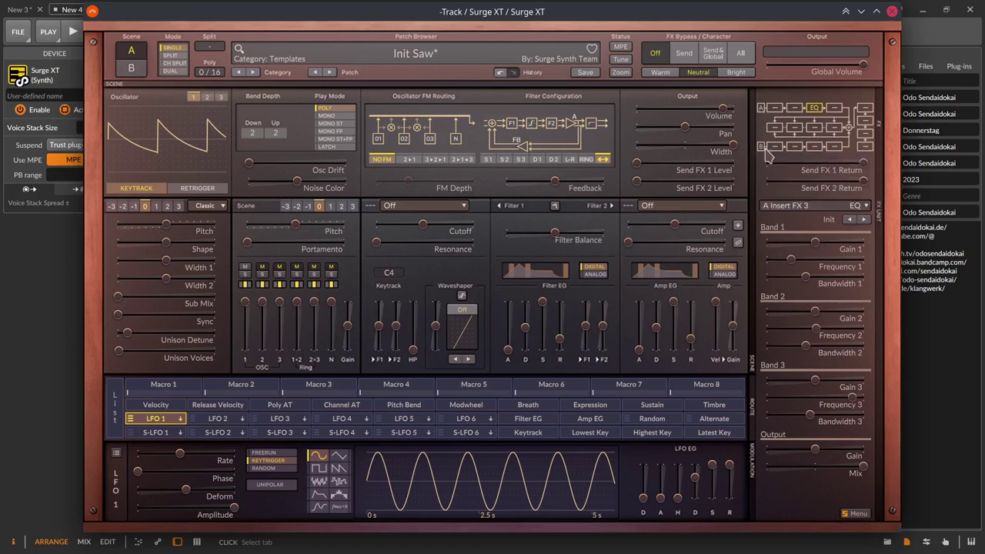
{"action": "right_click", "coordinate": [762, 146]}
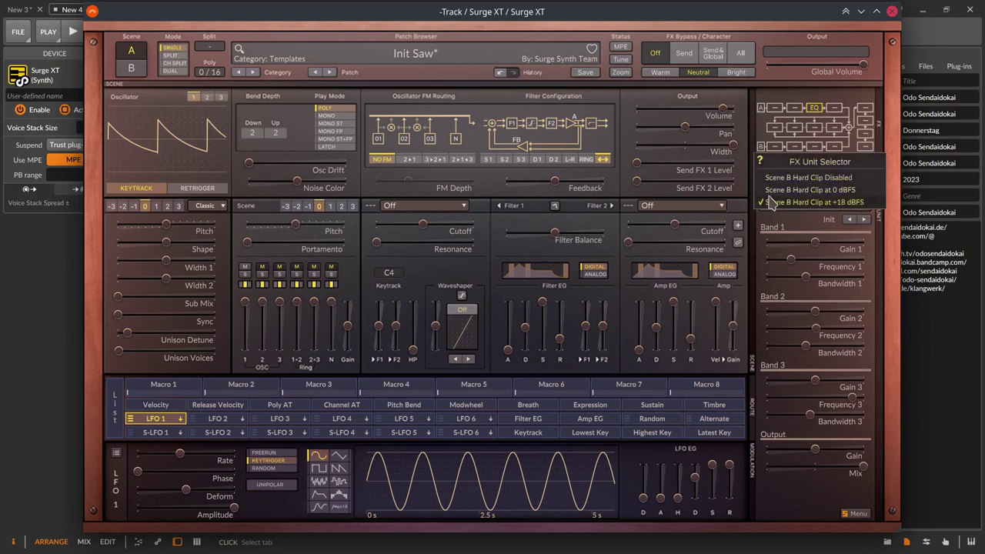
{"action": "left_click", "coordinate": [762, 146]}
{"action": "right_click", "coordinate": [723, 109]}
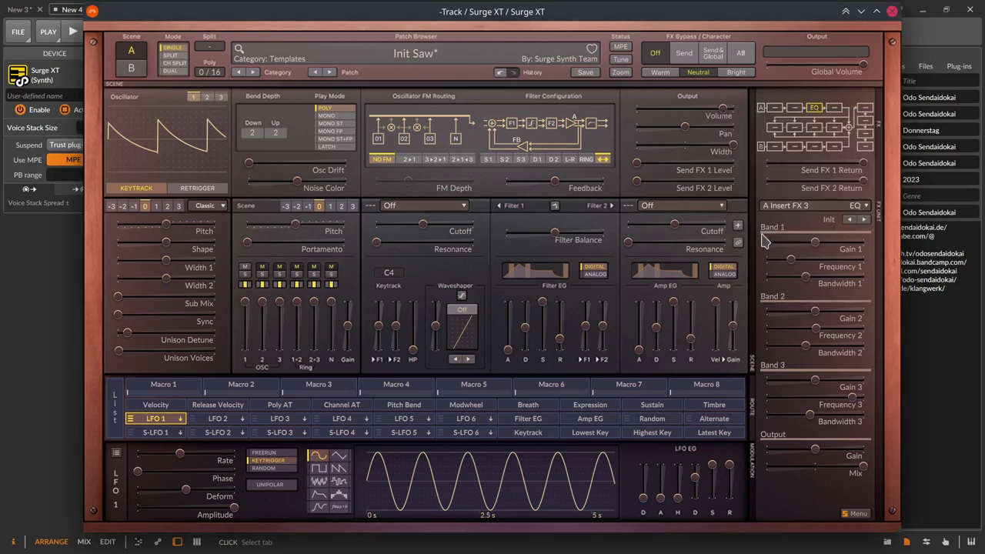
- Copy the EQ into Send FX 1 and raise the Send FX 1 Level to -32.28 dB
{"action": "left_click", "coordinate": [769, 234]}
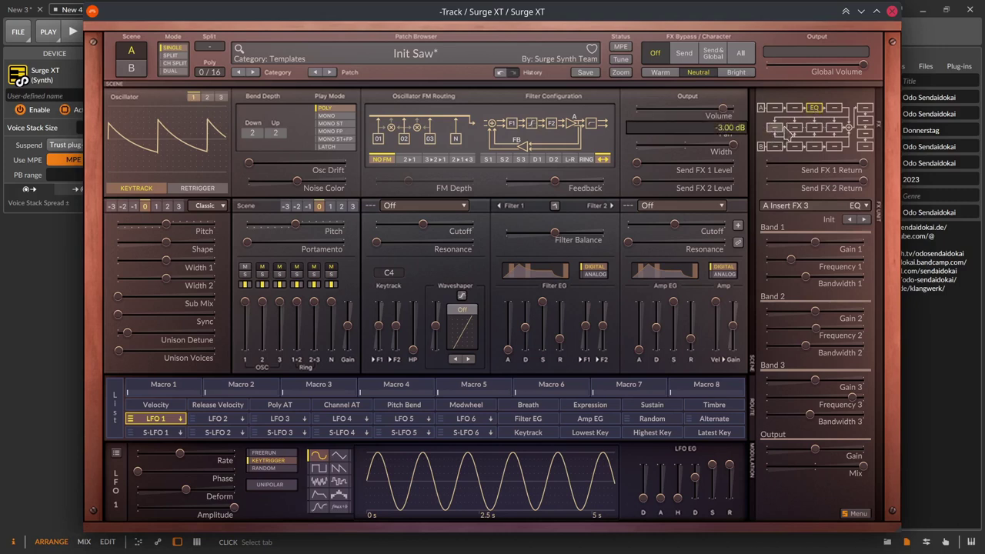
{"action": "left_click_drag", "start_coordinate": [814, 107], "coordinate": [774, 127]}
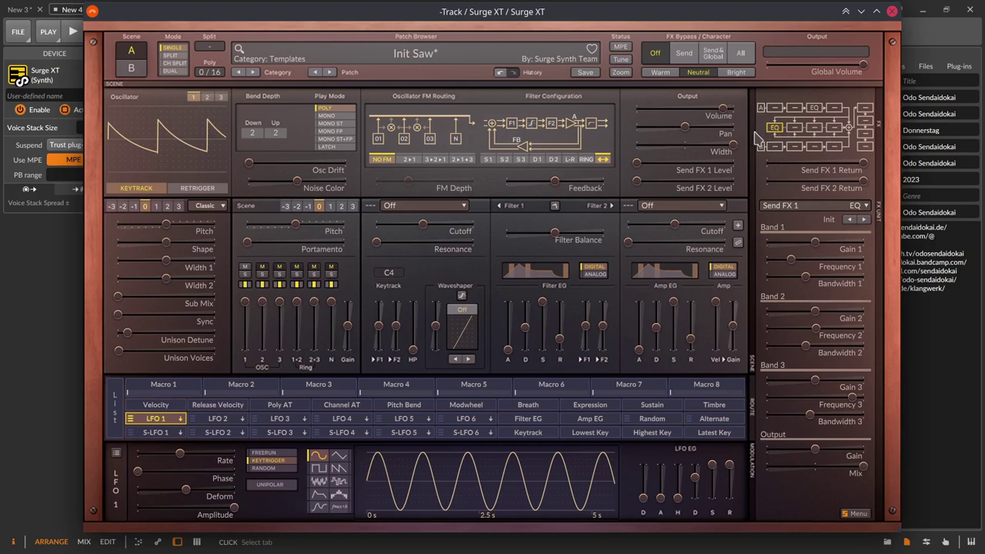
{"action": "mouse_move", "coordinate": [636, 163]}
{"action": "left_mouse_down"}
{"action": "mouse_move", "coordinate": [658, 162]}
{"action": "mouse_move", "coordinate": [657, 180]}
{"action": "mouse_move", "coordinate": [636, 180]}
{"action": "left_mouse_up"}
- Review the send slots with EQs in Send FX 1 and 3, check S-LFO 1, and show Global FX 1's EQ
{"action": "left_click", "coordinate": [814, 128]}
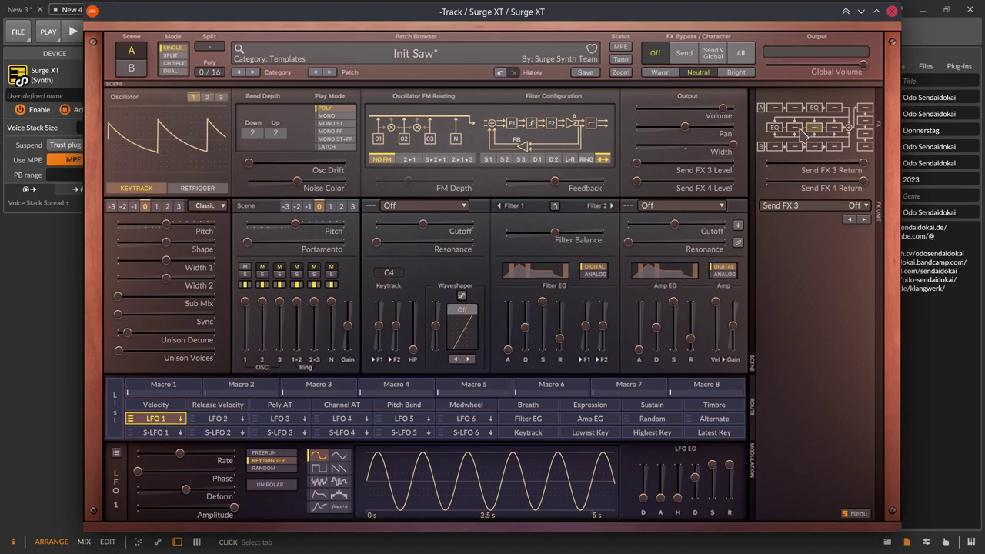
{"action": "left_click", "coordinate": [775, 128]}
{"action": "left_click", "coordinate": [818, 131]}
{"action": "left_click", "coordinate": [831, 130]}
{"action": "left_click", "coordinate": [814, 128]}
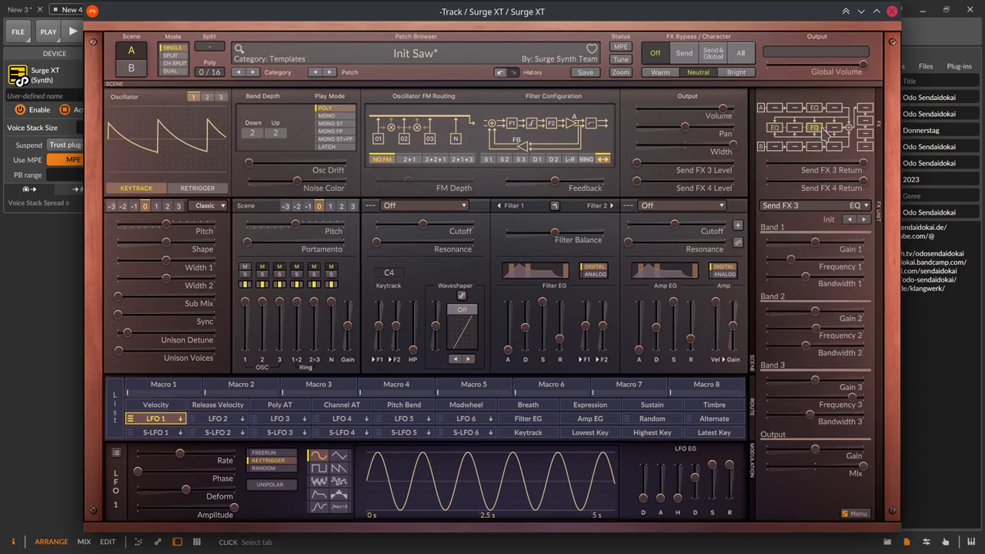
{"action": "left_click", "coordinate": [774, 127]}
{"action": "left_click", "coordinate": [813, 128]}
{"action": "mouse_move", "coordinate": [861, 172]}
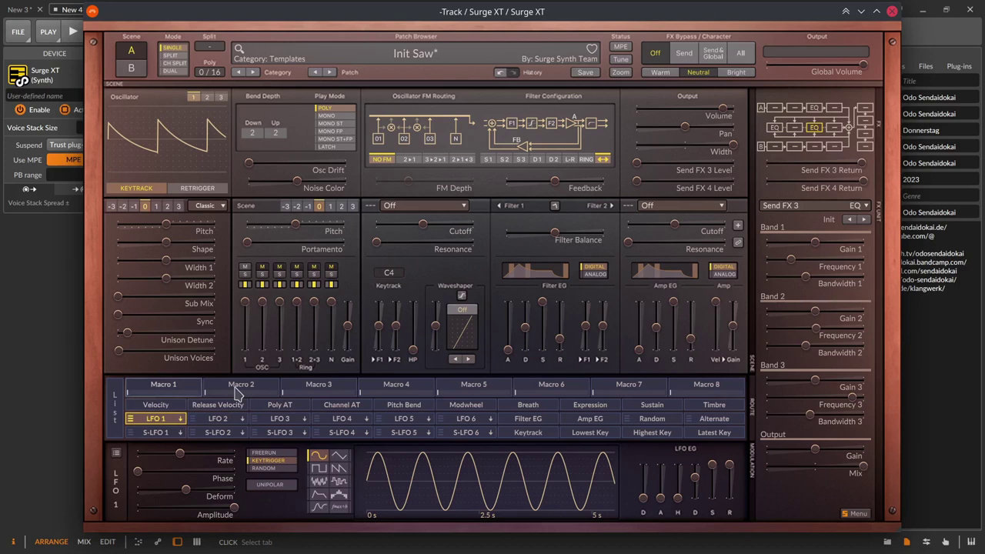
{"action": "left_click", "coordinate": [158, 433]}
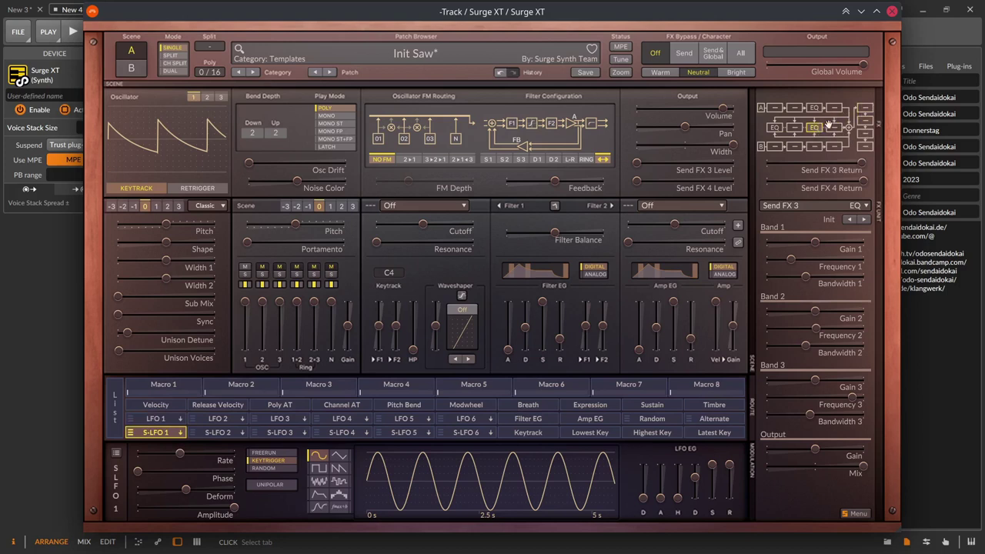
{"action": "left_click", "coordinate": [867, 108]}
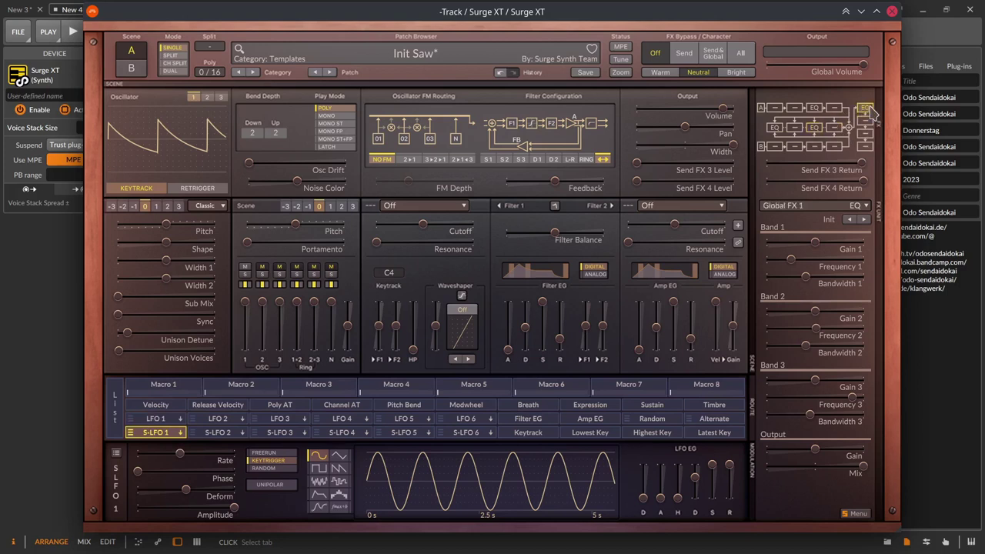
{"action": "left_click", "coordinate": [684, 54]}
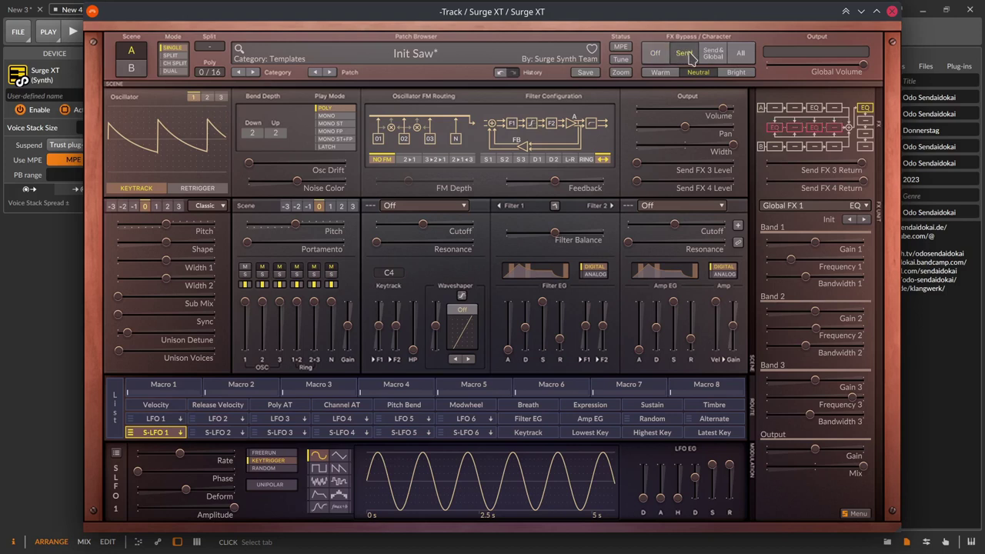
{"action": "left_click", "coordinate": [717, 54]}
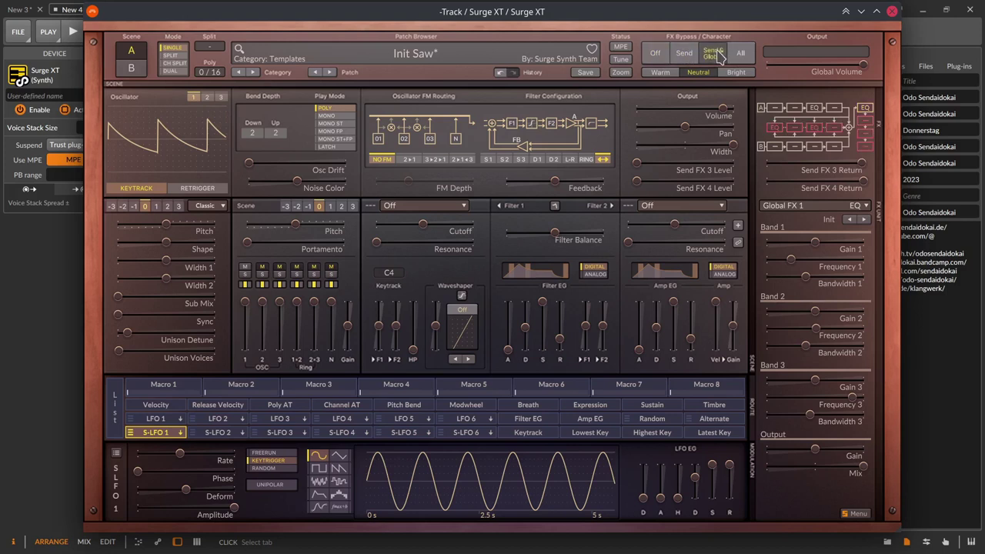
{"action": "left_click", "coordinate": [740, 54]}
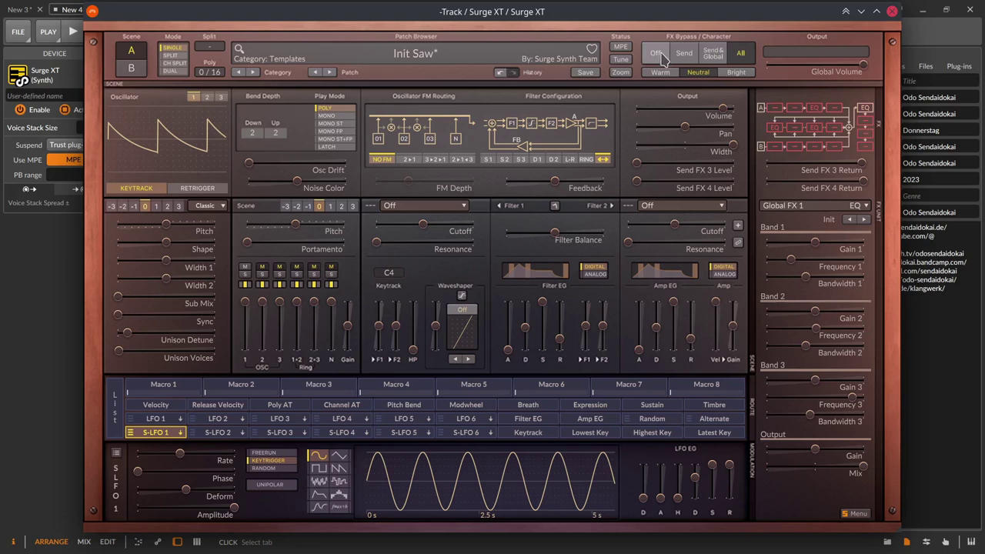
{"action": "left_click", "coordinate": [657, 55]}
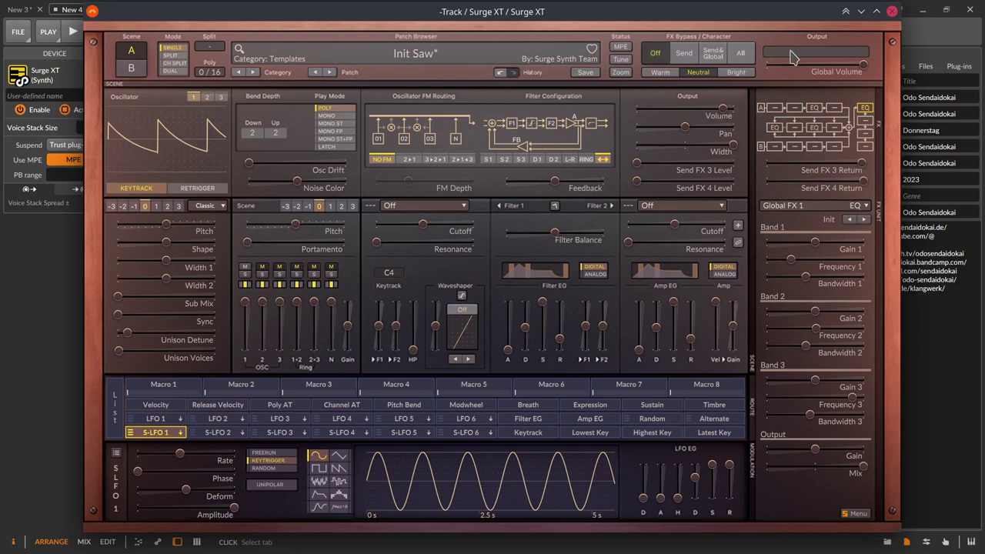
- Open the oscilloscope from the output meter's options and move its window down and right
{"action": "right_click", "coordinate": [814, 60]}
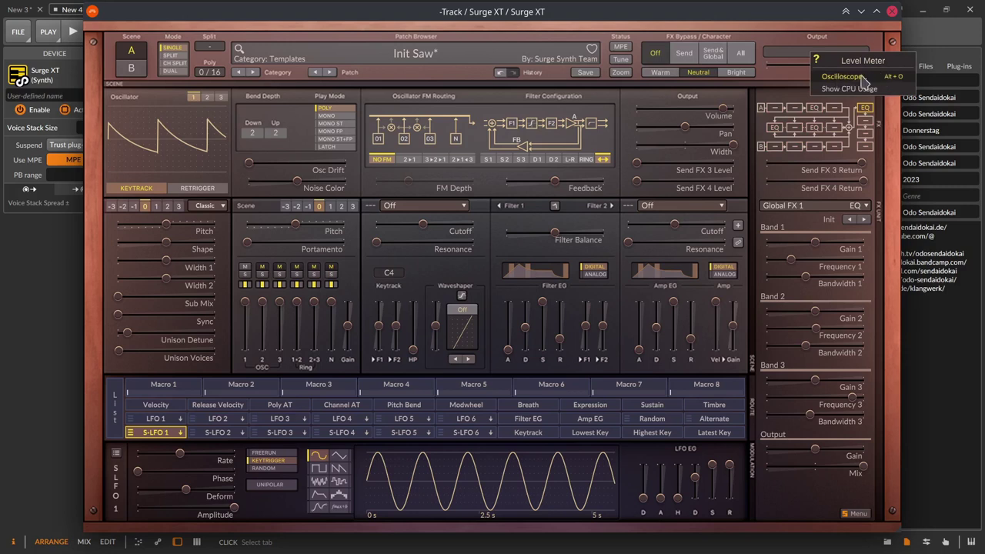
{"action": "left_click", "coordinate": [888, 76]}
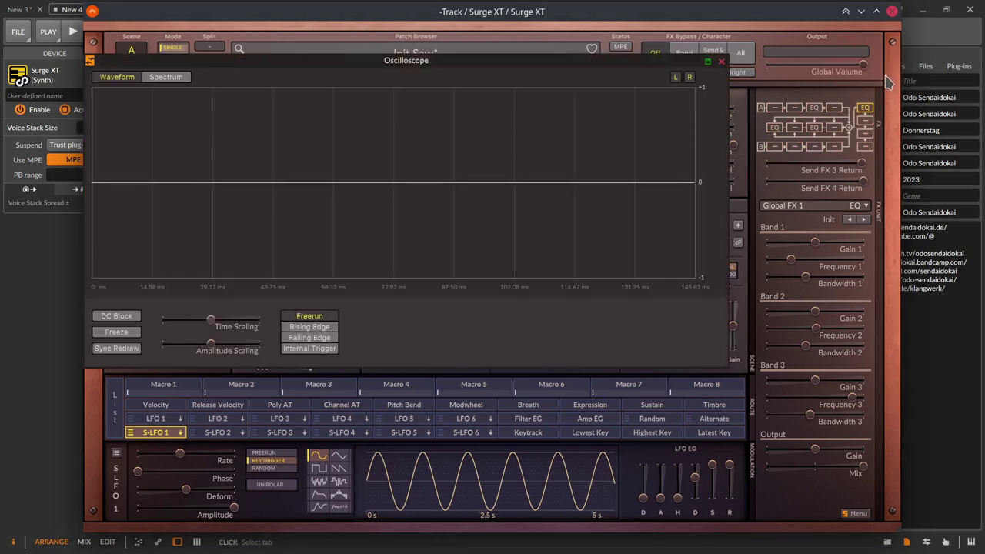
{"action": "left_click_drag", "start_coordinate": [527, 62], "coordinate": [613, 84]}
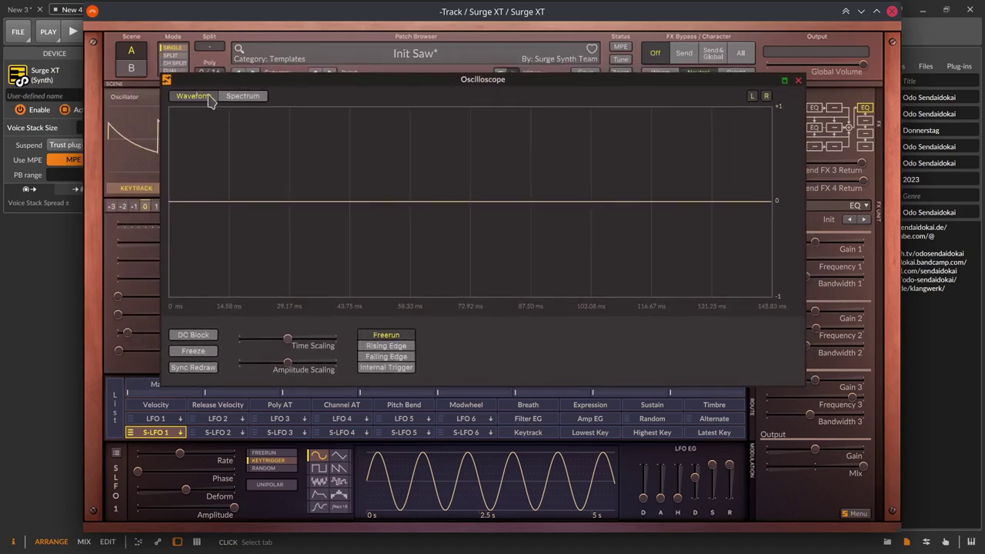
- Alternate the oscilloscope between Spectrum and Waveform views several times, then close it
{"action": "left_click", "coordinate": [245, 97]}
{"action": "left_click", "coordinate": [200, 98]}
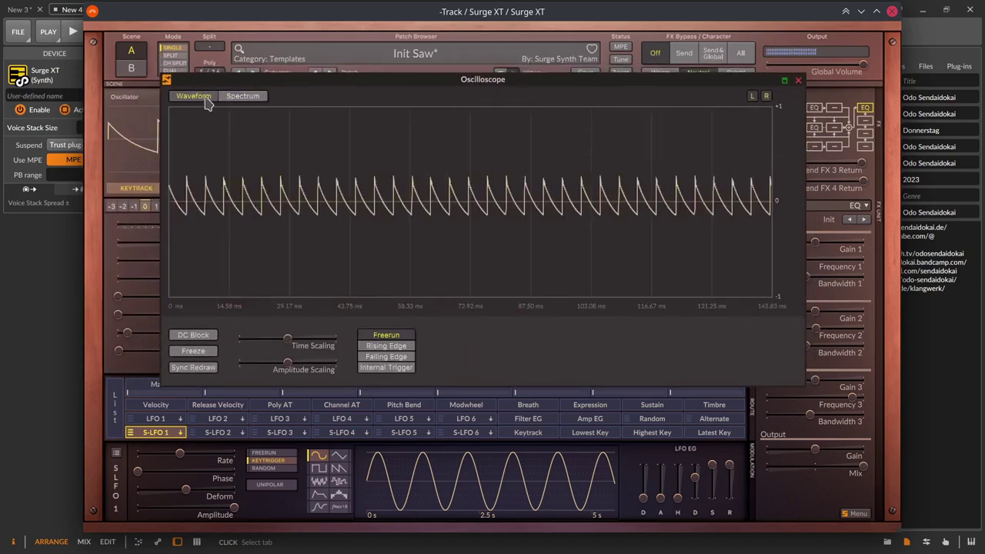
{"action": "left_click", "coordinate": [245, 97]}
{"action": "left_click", "coordinate": [199, 98]}
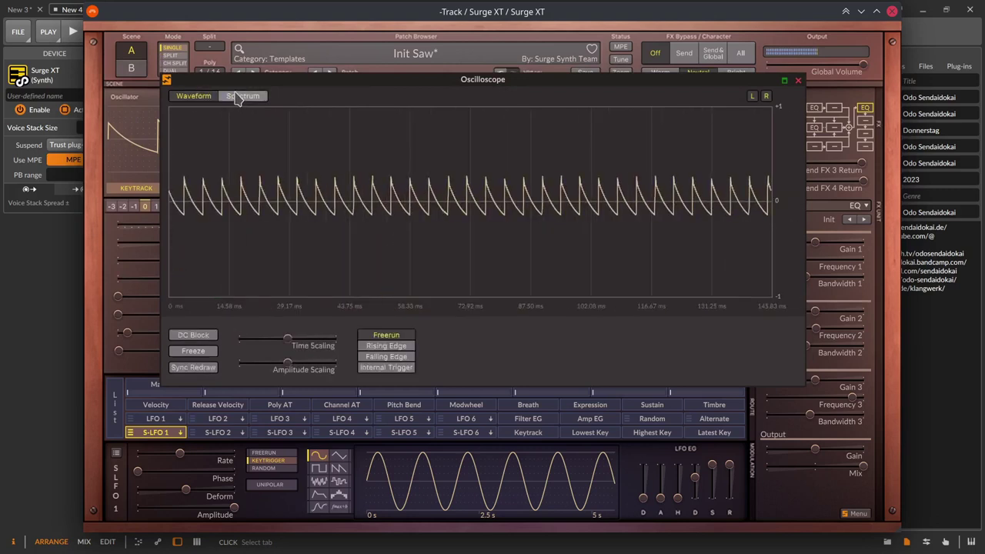
{"action": "left_click", "coordinate": [243, 96]}
{"action": "left_click", "coordinate": [800, 80]}
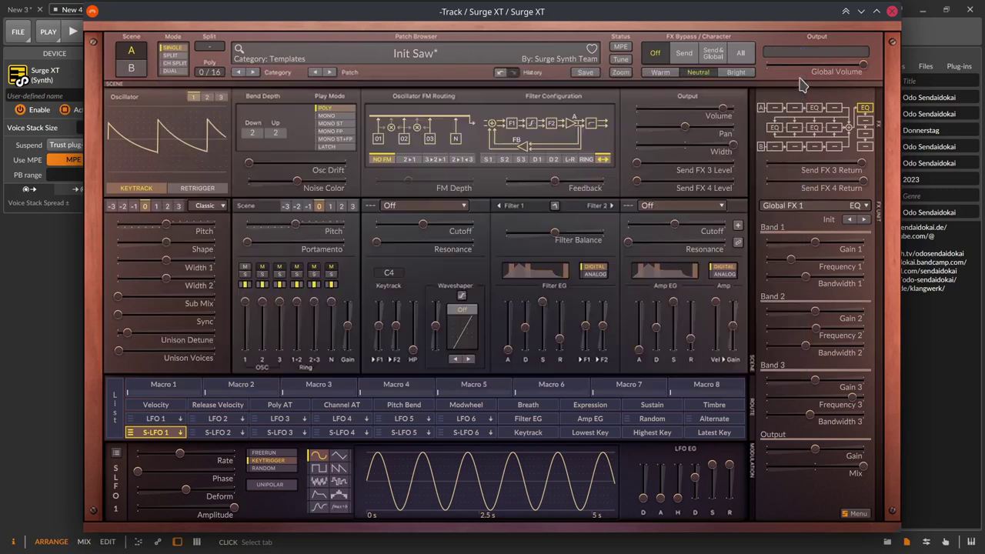
- Load Reverb 1 Init (Send) and move it into the Send FX 2 slot
{"action": "left_click", "coordinate": [774, 110]}
{"action": "left_click", "coordinate": [788, 206]}
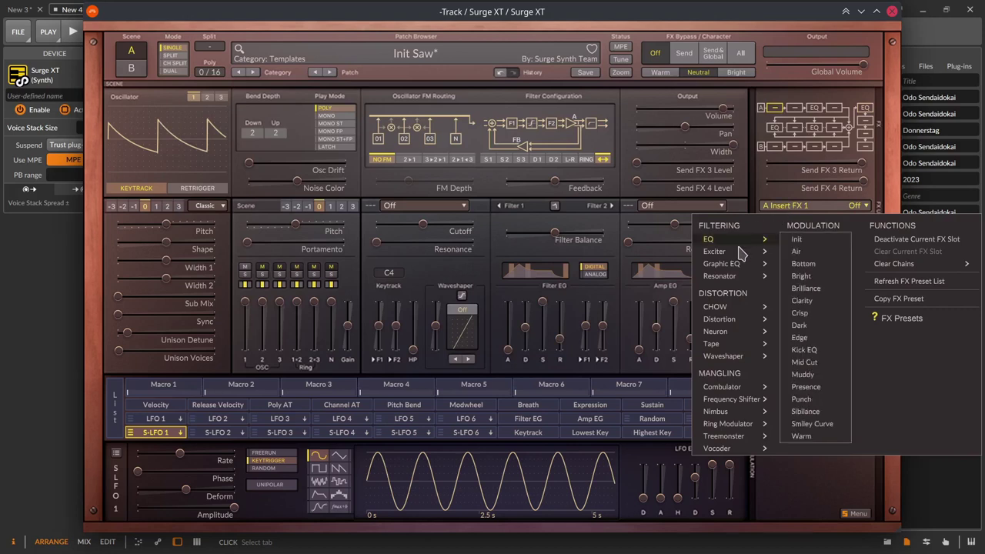
{"action": "mouse_move", "coordinate": [735, 263]}
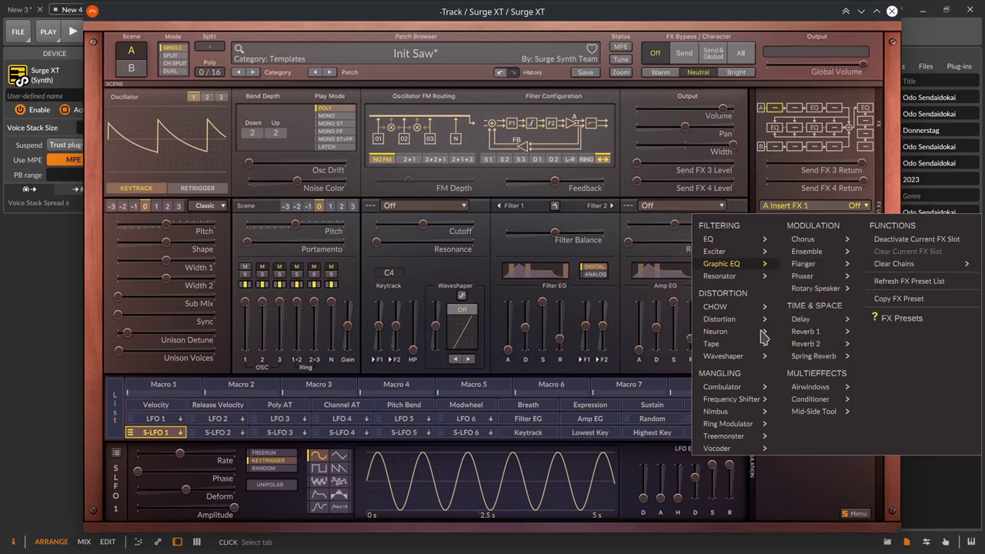
{"action": "mouse_move", "coordinate": [742, 331]}
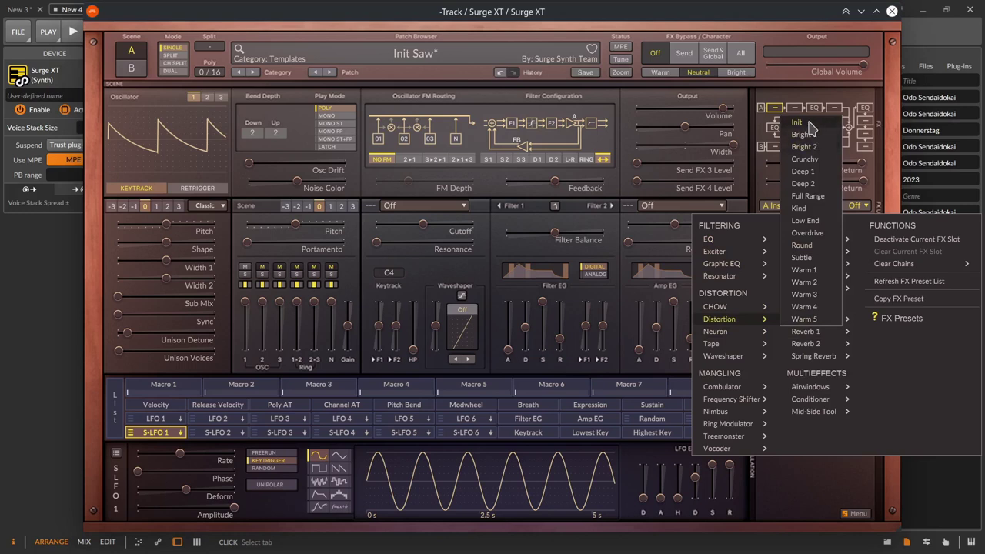
{"action": "mouse_move", "coordinate": [806, 334]}
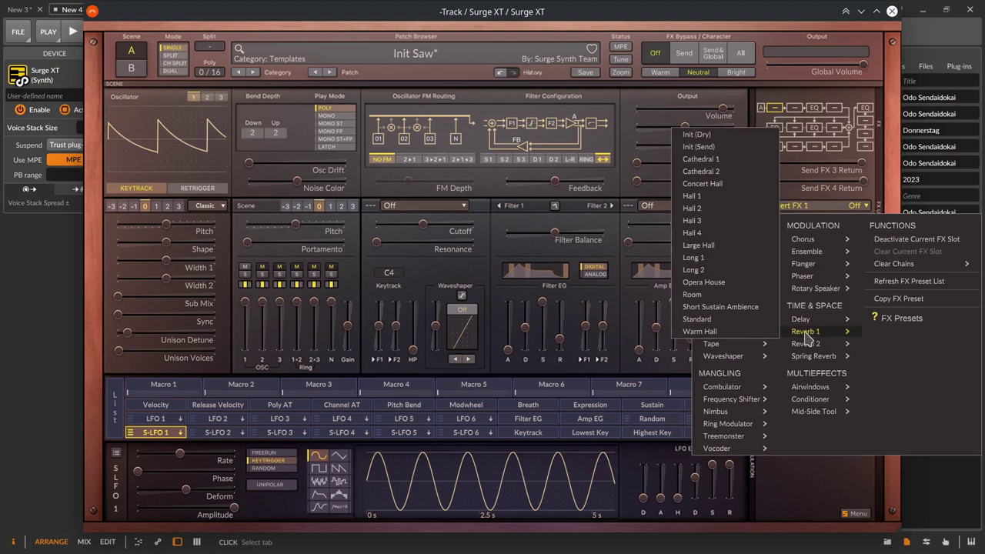
{"action": "left_click", "coordinate": [719, 148]}
{"action": "left_click_drag", "start_coordinate": [782, 112], "coordinate": [797, 133]}
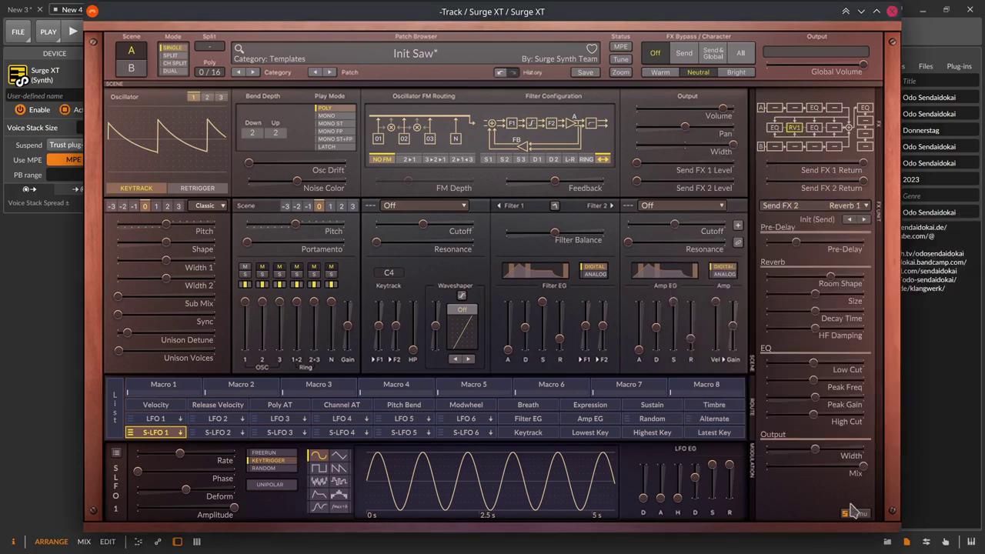
{"action": "left_click", "coordinate": [852, 465]}
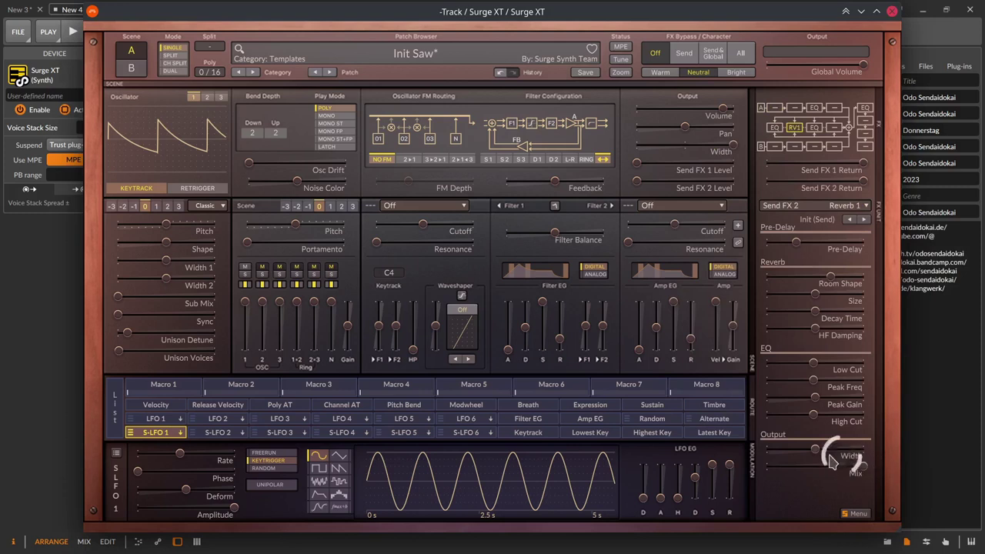
- Load Reverb 1's Init (Dry) preset into A Insert FX 1
{"action": "left_click", "coordinate": [773, 108]}
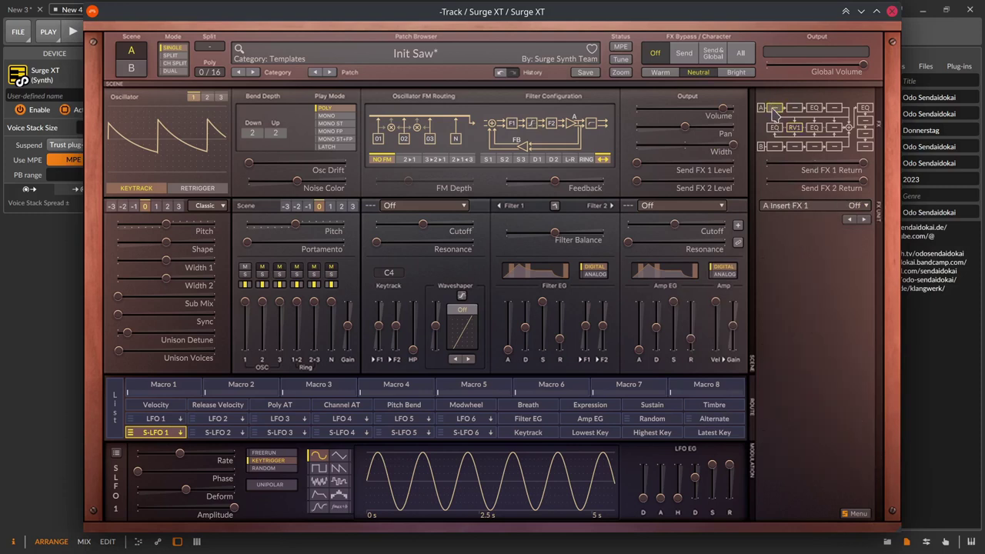
{"action": "right_click", "coordinate": [774, 111]}
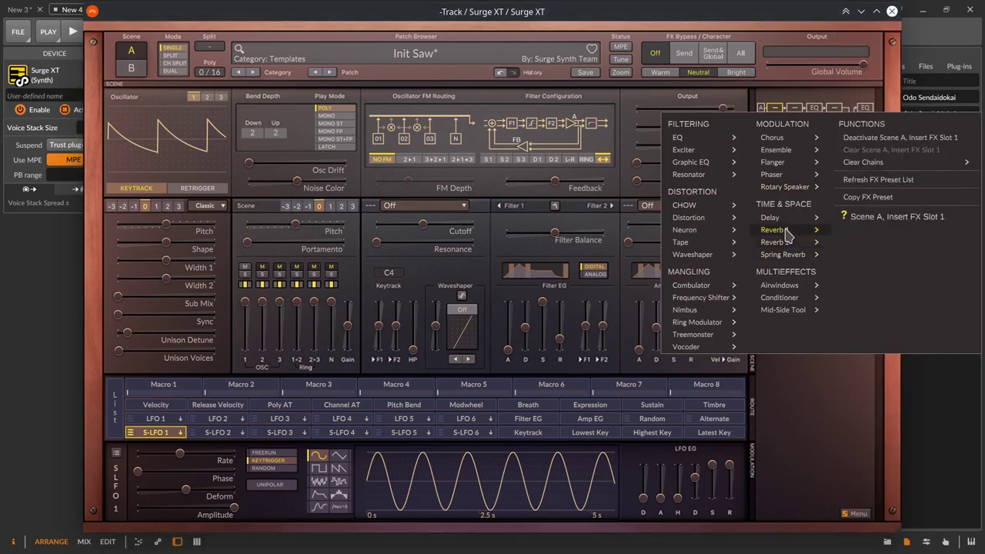
{"action": "mouse_move", "coordinate": [786, 232]}
{"action": "left_click", "coordinate": [854, 234]}
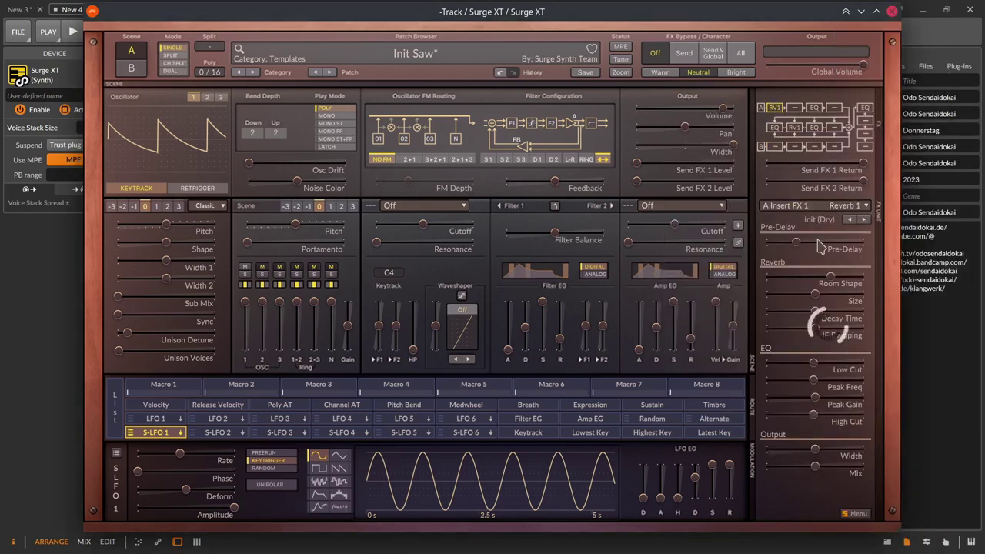
- Swap the reverb from Send FX 2 into the Send FX 1 slot
{"action": "left_click", "coordinate": [780, 126]}
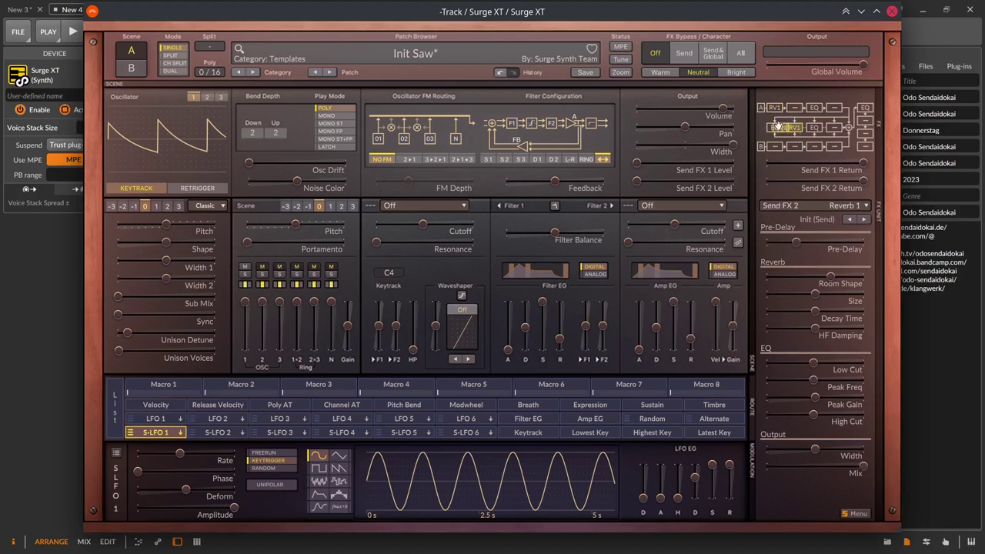
{"action": "mouse_move", "coordinate": [772, 126]}
{"action": "left_mouse_down"}
{"action": "mouse_move", "coordinate": [804, 132]}
{"action": "mouse_move", "coordinate": [774, 128]}
{"action": "left_mouse_up"}
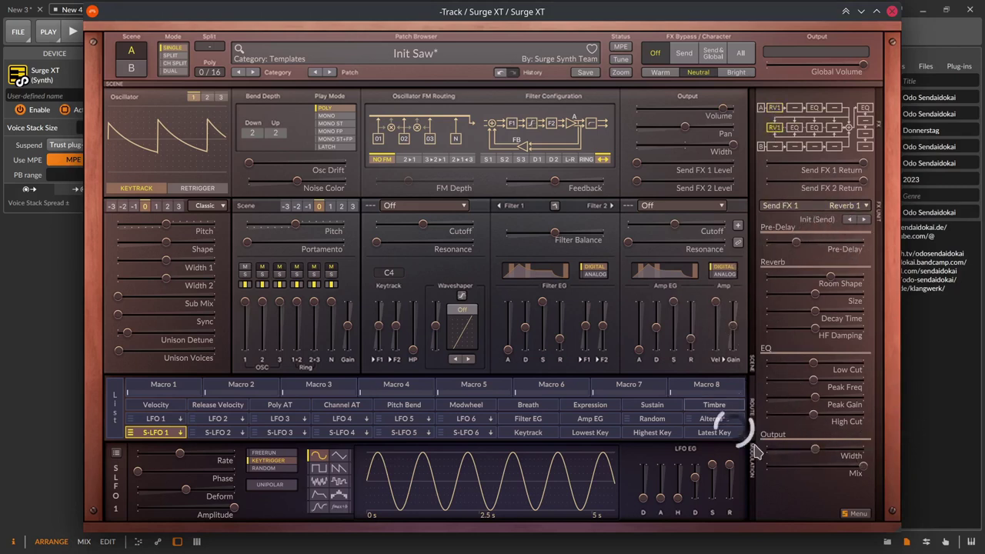
{"action": "left_click", "coordinate": [837, 206]}
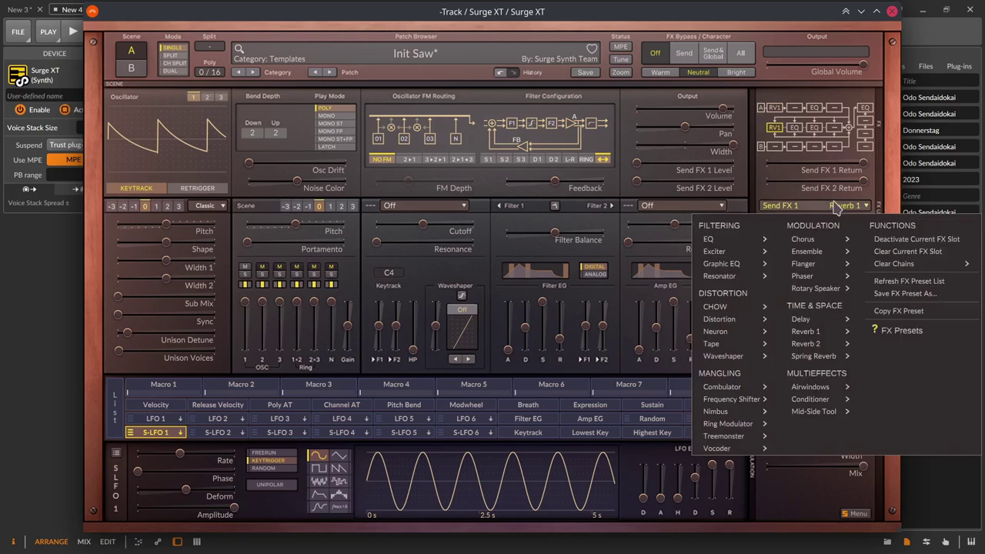
{"action": "left_click", "coordinate": [835, 208]}
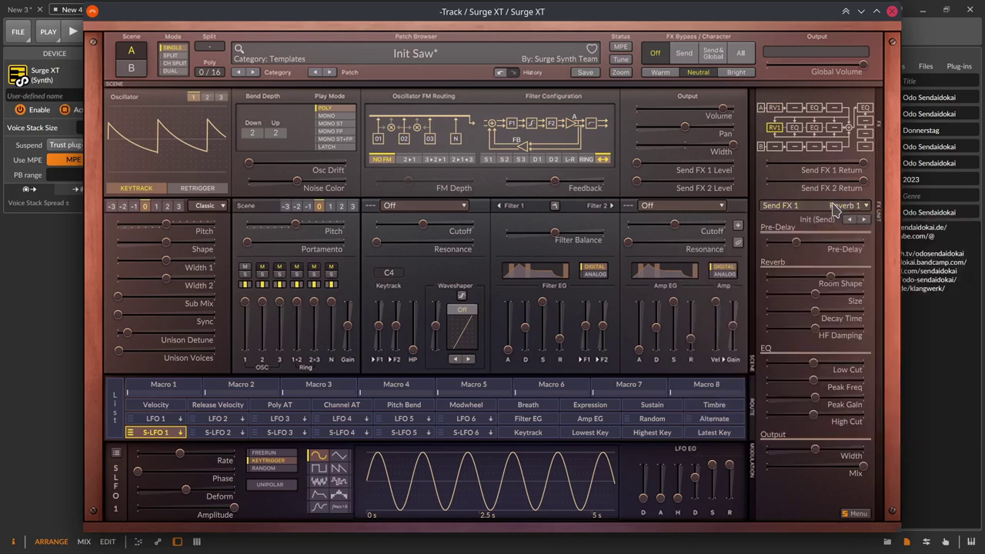
- Step Send FX 1 through the EQ, Exciter, Graphic EQ and Resonator presets to Distortion Init
{"action": "left_click", "coordinate": [864, 220]}
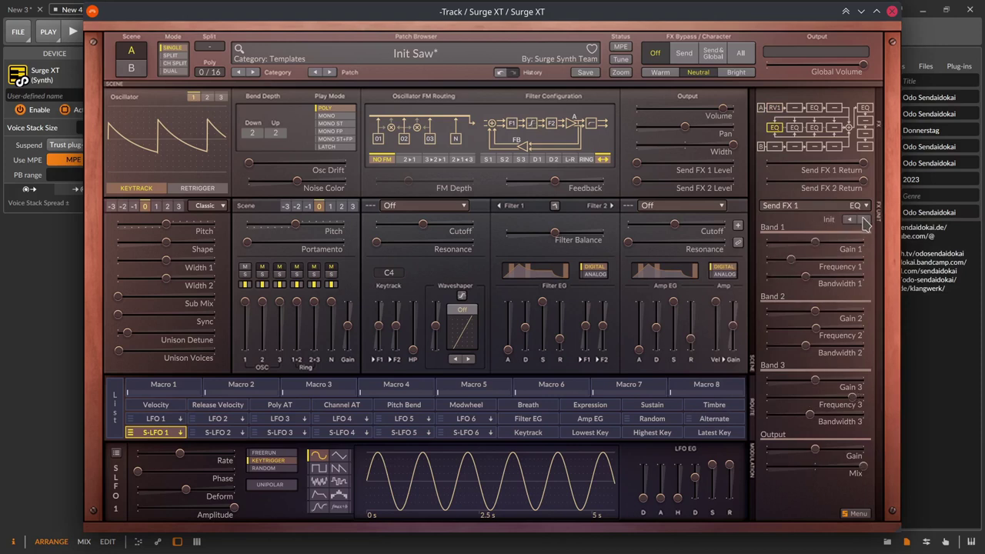
{"action": "left_click", "coordinate": [864, 220]}
{"action": "left_click", "coordinate": [864, 220]}
{"action": "left_click", "coordinate": [863, 220]}
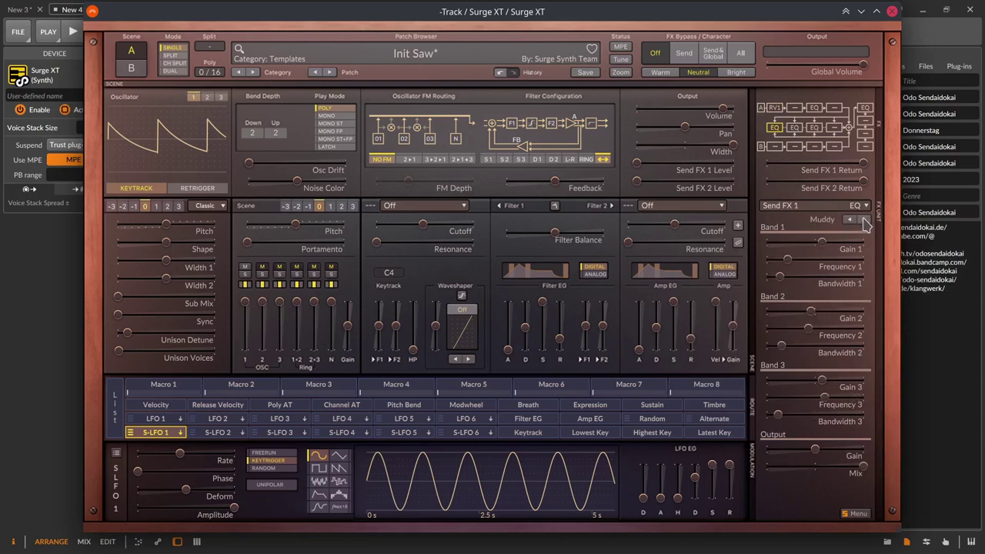
{"action": "left_click", "coordinate": [864, 220]}
{"action": "left_click", "coordinate": [864, 220]}
{"action": "left_click", "coordinate": [864, 220]}
{"action": "left_click", "coordinate": [864, 220]}
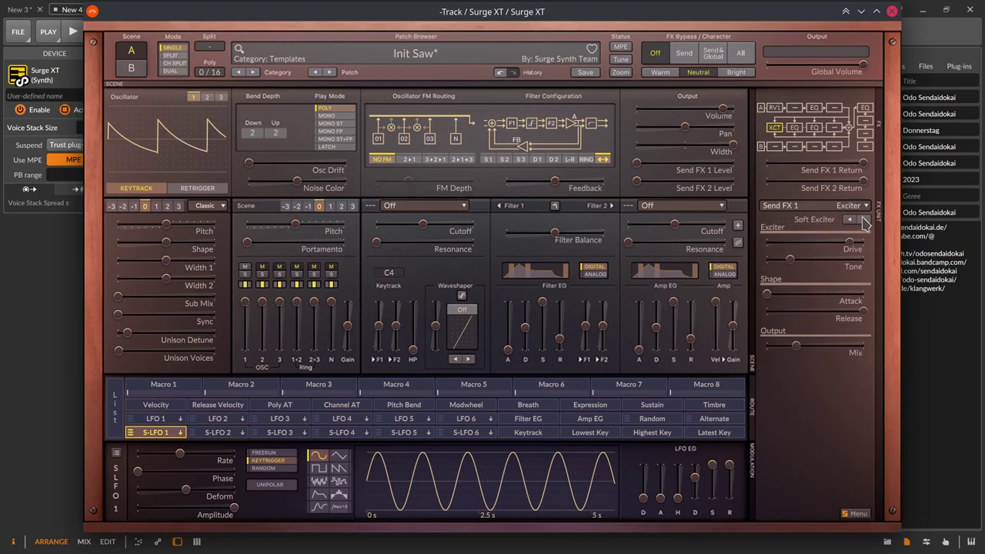
{"action": "left_click", "coordinate": [863, 220]}
{"action": "left_click", "coordinate": [864, 220]}
{"action": "scroll", "coordinate": [835, 213], "scroll_direction": "down", "scroll_amount": 6}
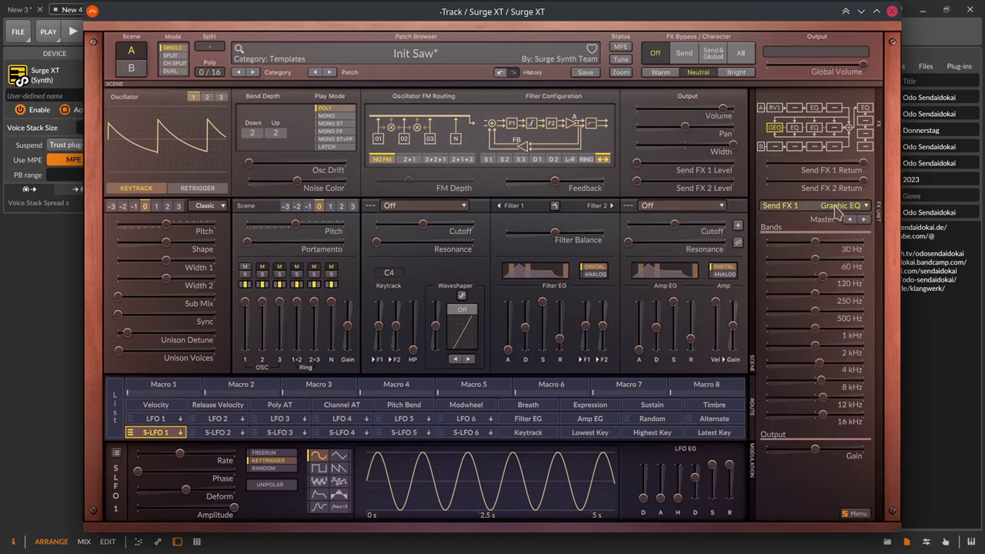
{"action": "scroll", "coordinate": [836, 213], "scroll_direction": "down", "scroll_amount": 3}
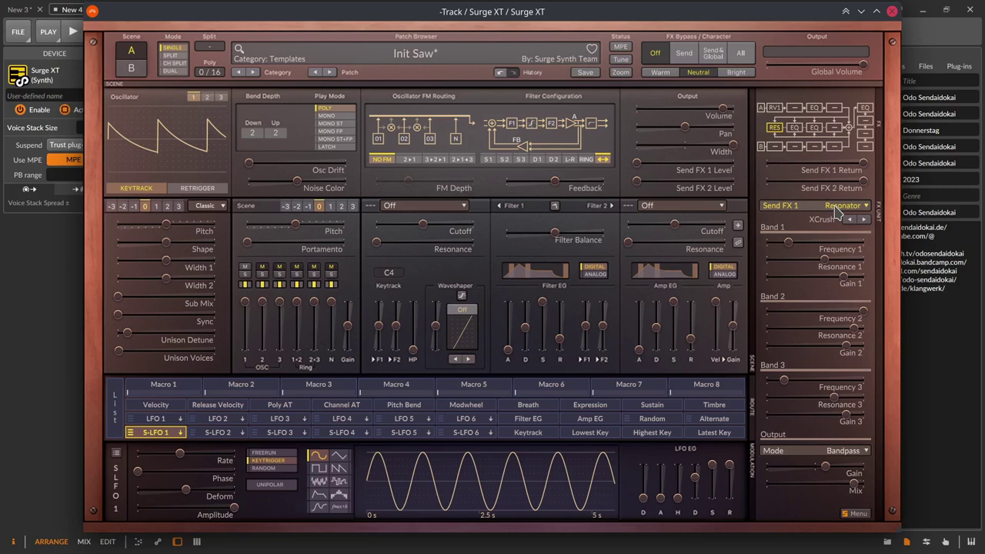
{"action": "scroll", "coordinate": [836, 213], "scroll_direction": "down", "scroll_amount": 2}
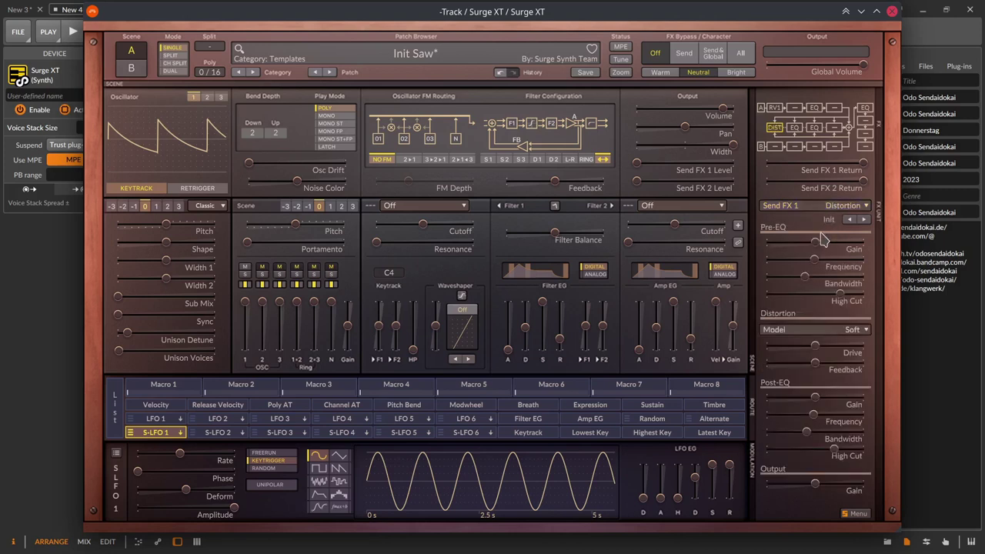
- Lower the distortion's Pre-EQ gain, switch its model from Soft to Digital, and lower Post-EQ gain
{"action": "mouse_move", "coordinate": [821, 241]}
{"action": "left_click_drag", "start_coordinate": [817, 243], "coordinate": [792, 241]}
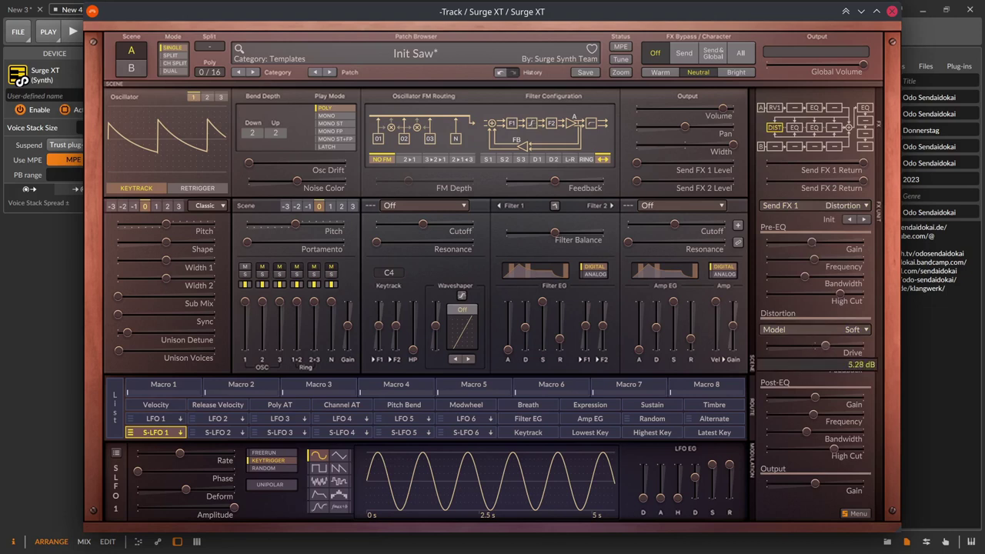
{"action": "left_click", "coordinate": [818, 331]}
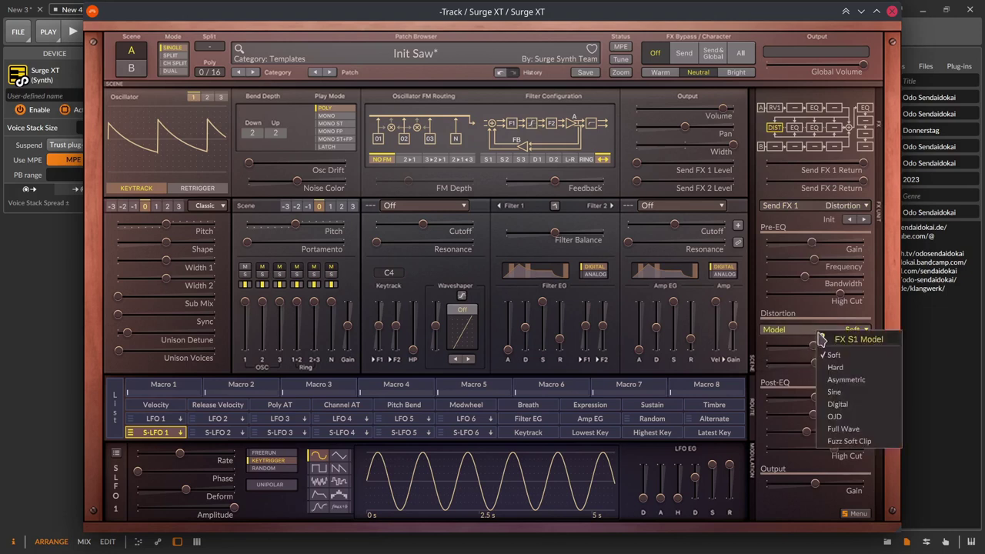
{"action": "left_click", "coordinate": [836, 404]}
{"action": "left_click_drag", "start_coordinate": [815, 403], "coordinate": [804, 403]}
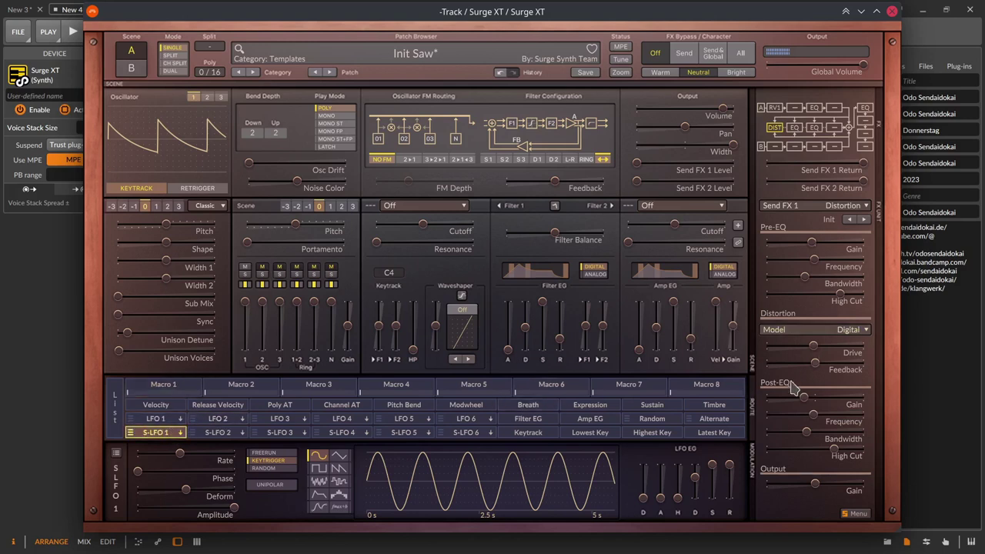
{"action": "mouse_move", "coordinate": [817, 416]}
{"action": "mouse_move", "coordinate": [859, 179]}
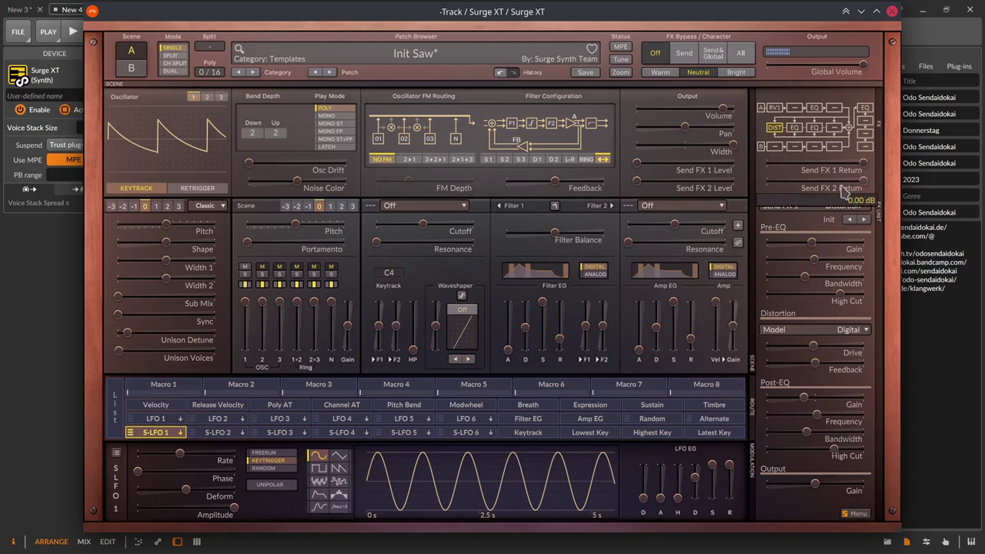
{"action": "mouse_move", "coordinate": [812, 264]}
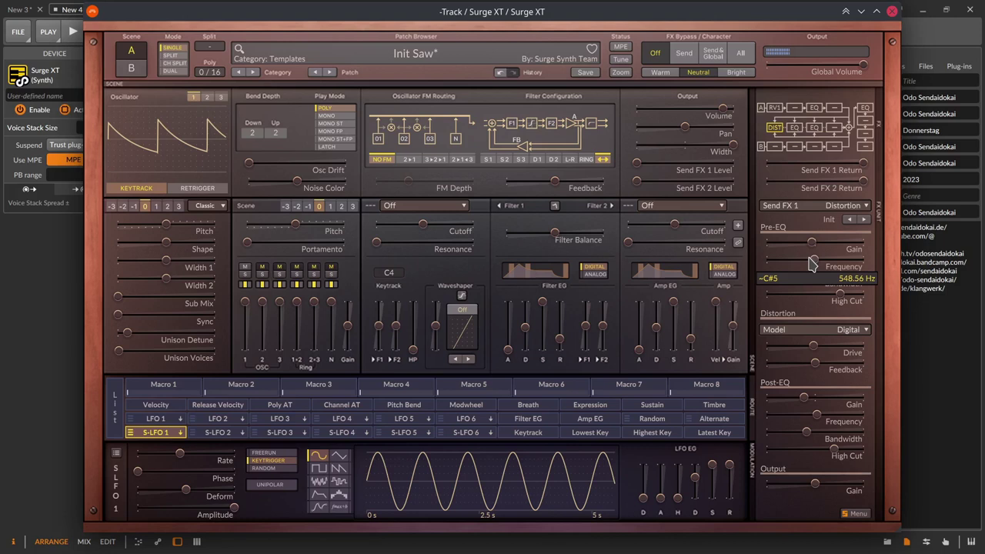
- Load EQ Init and then Exciter Init into Send FX 1
{"action": "left_click", "coordinate": [787, 206]}
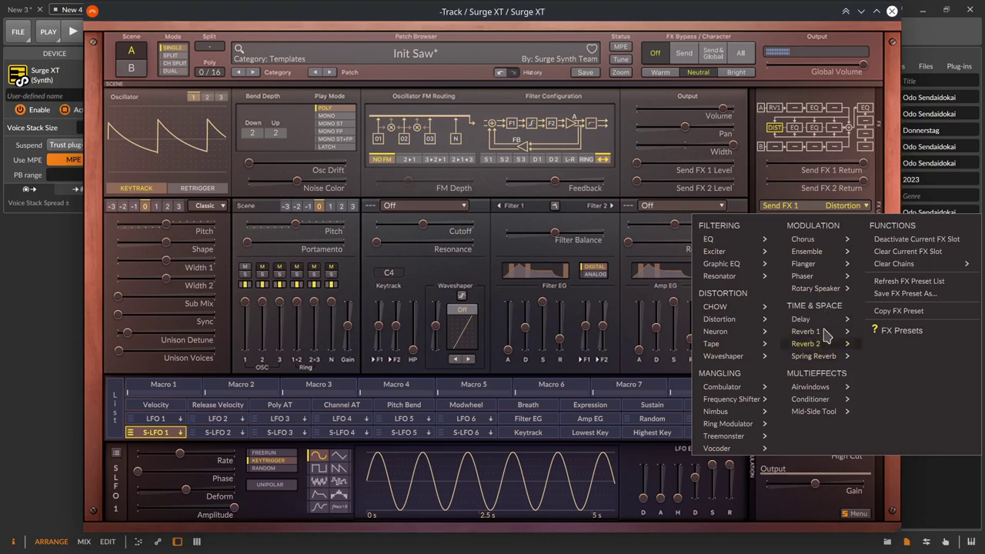
{"action": "mouse_move", "coordinate": [760, 246]}
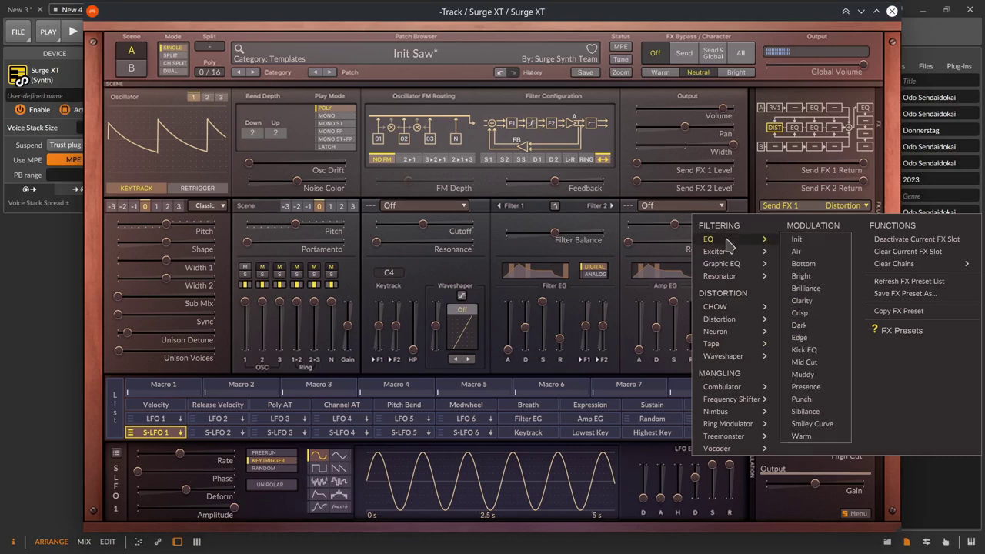
{"action": "left_click", "coordinate": [795, 240]}
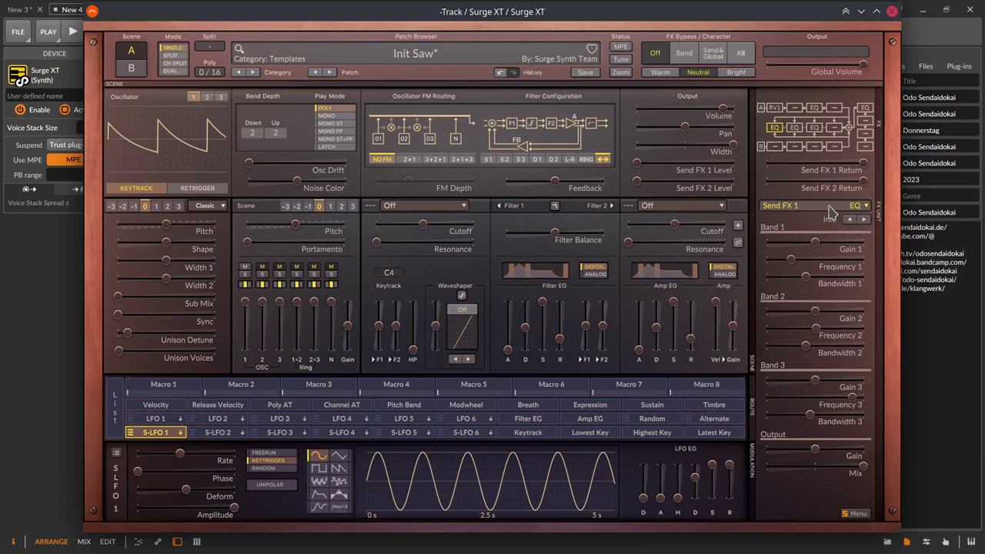
{"action": "left_click", "coordinate": [831, 208]}
{"action": "mouse_move", "coordinate": [758, 252]}
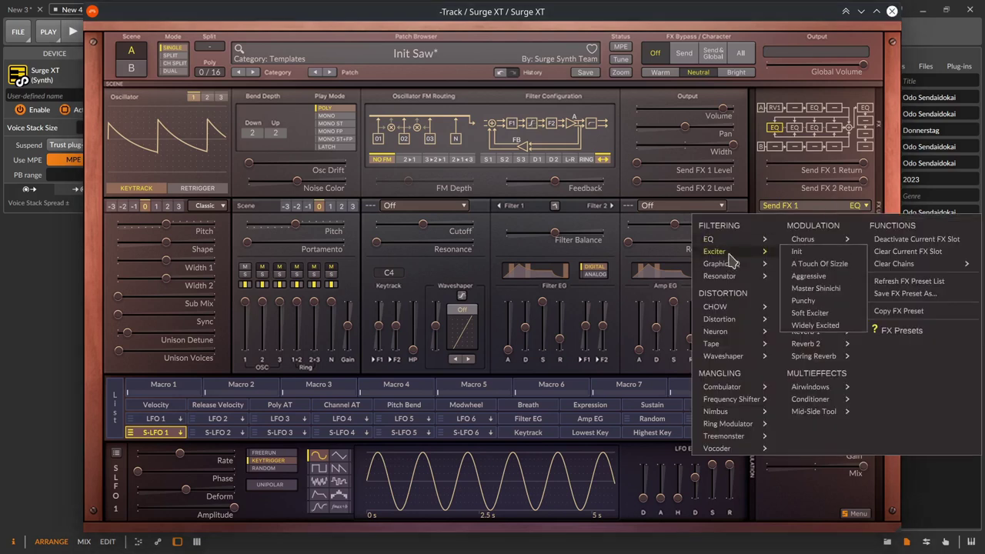
{"action": "left_click", "coordinate": [796, 252]}
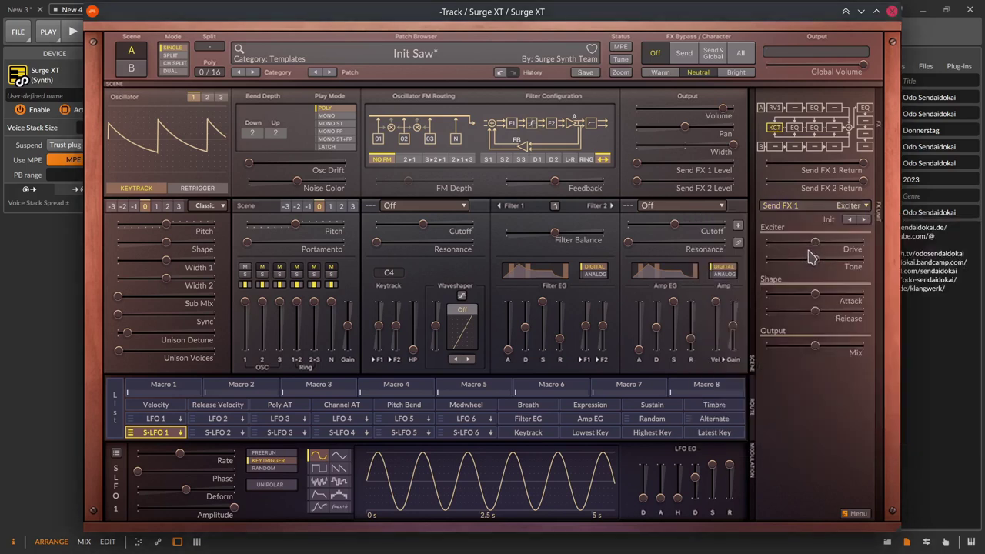
- Load Graphic EQ Init, then Resonator Init, and reopen the effect list at CHOW
{"action": "left_click", "coordinate": [829, 210]}
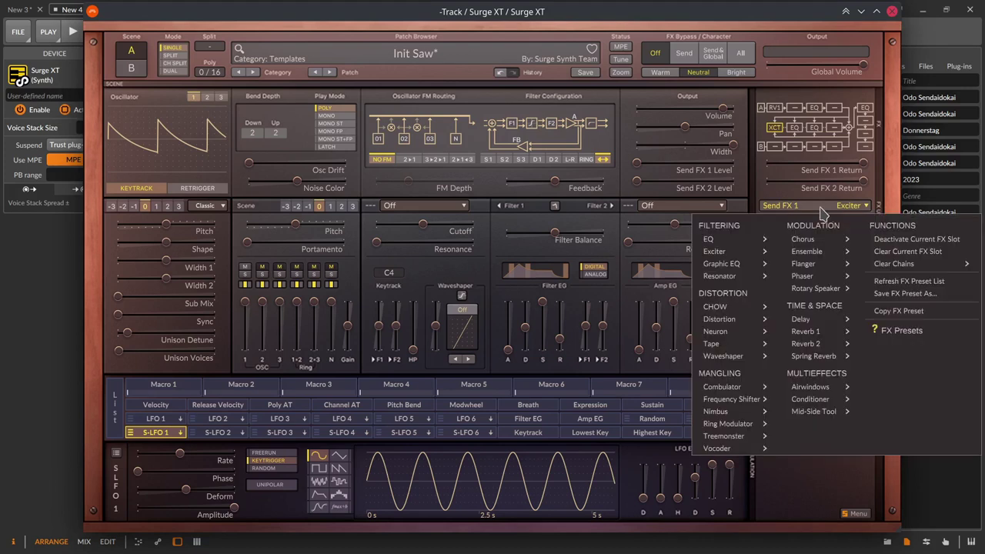
{"action": "mouse_move", "coordinate": [754, 264]}
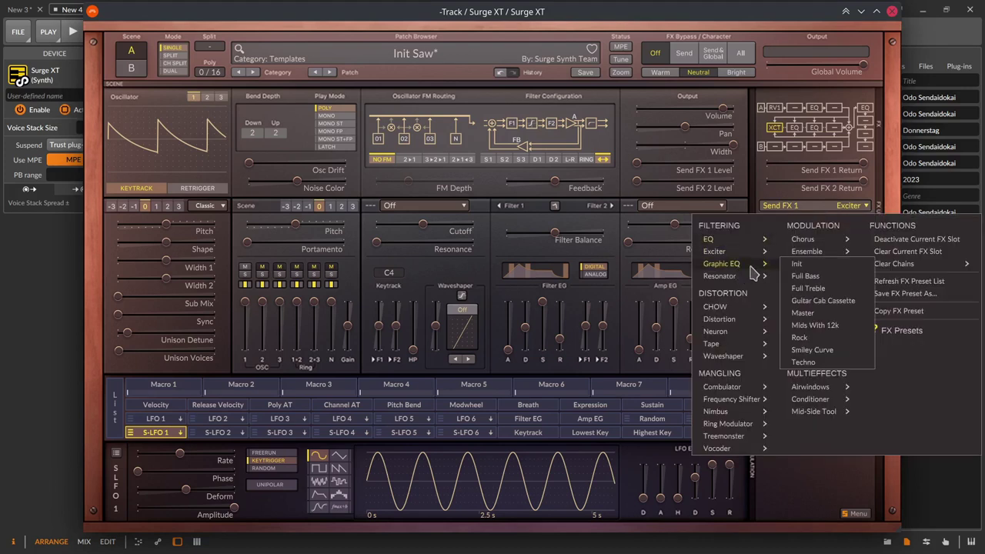
{"action": "left_click", "coordinate": [797, 264]}
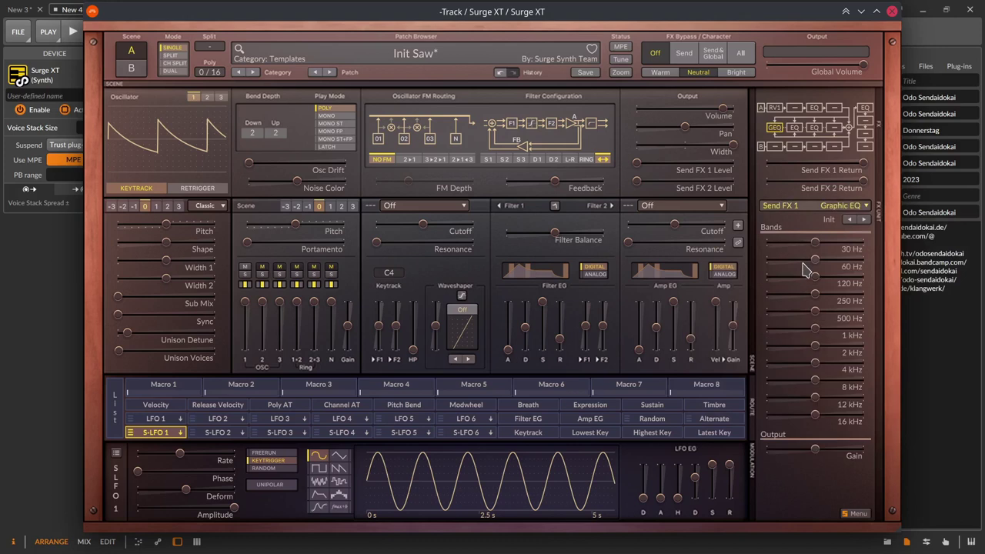
{"action": "left_click", "coordinate": [842, 210]}
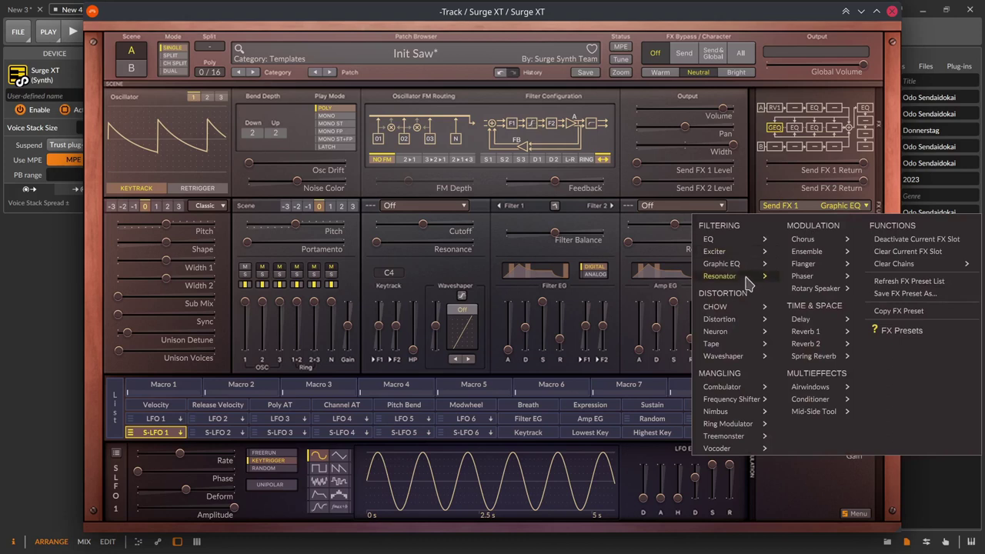
{"action": "mouse_move", "coordinate": [748, 276]}
{"action": "left_click", "coordinate": [797, 277]}
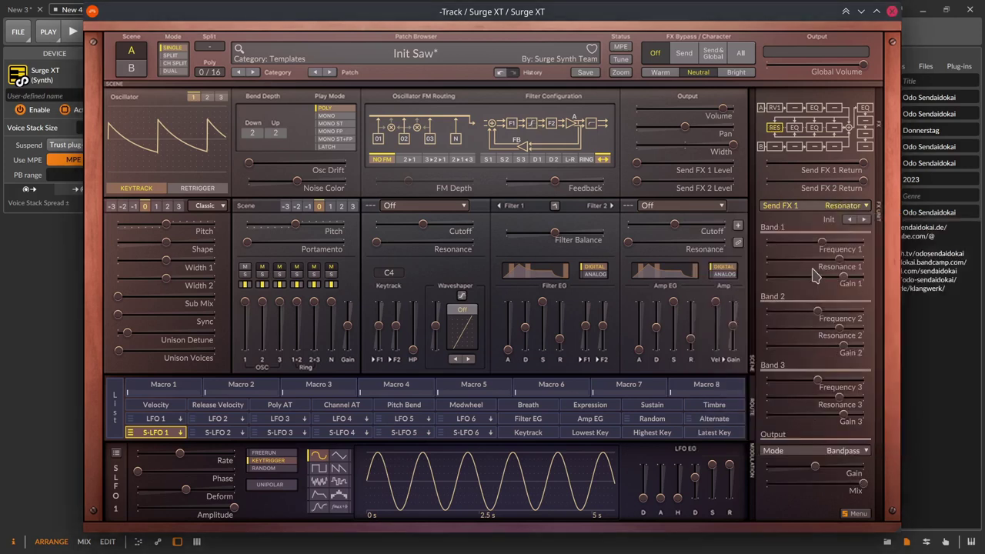
{"action": "left_click", "coordinate": [848, 211]}
{"action": "mouse_move", "coordinate": [726, 308]}
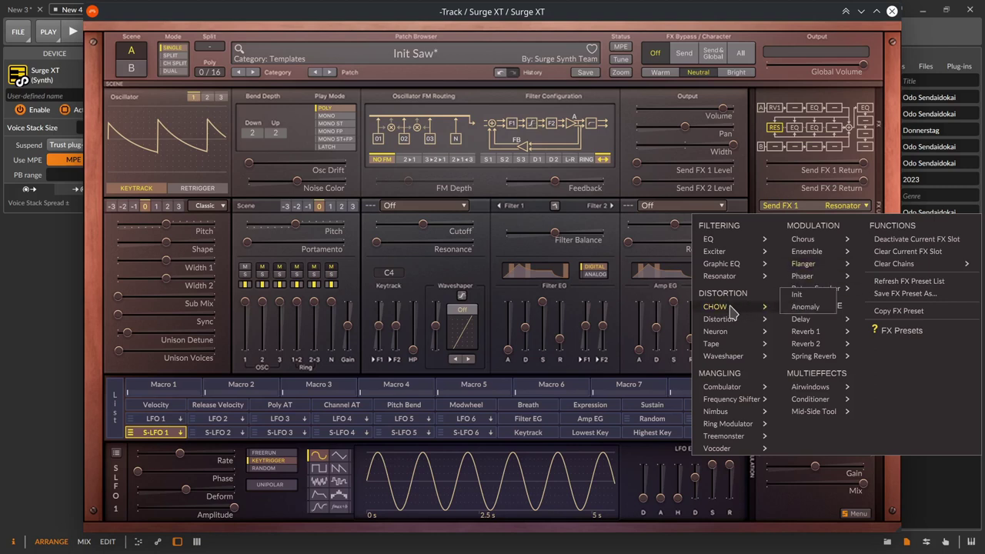
- Load CHOW Init, then Distortion Init with its model set to Full Wave
{"action": "left_click", "coordinate": [797, 294]}
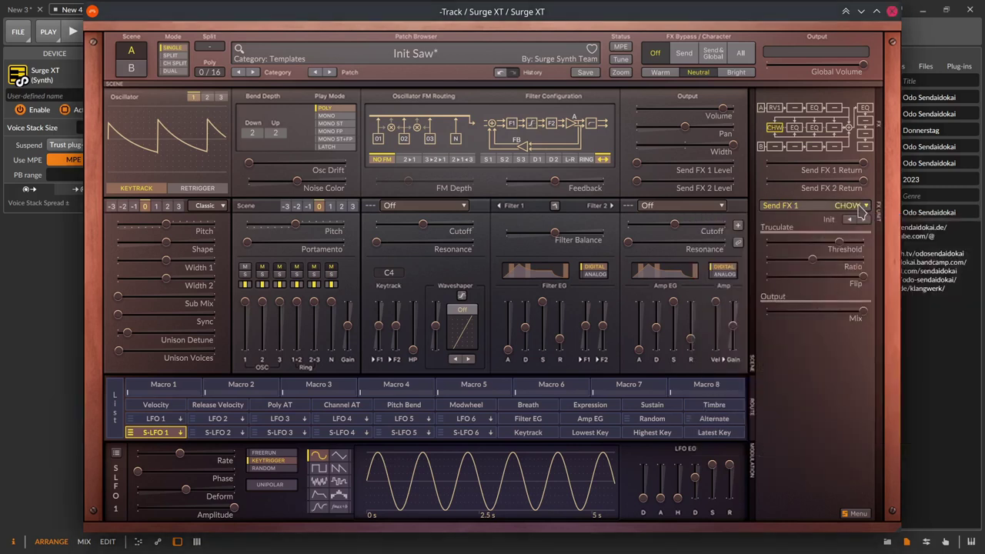
{"action": "left_click", "coordinate": [858, 205]}
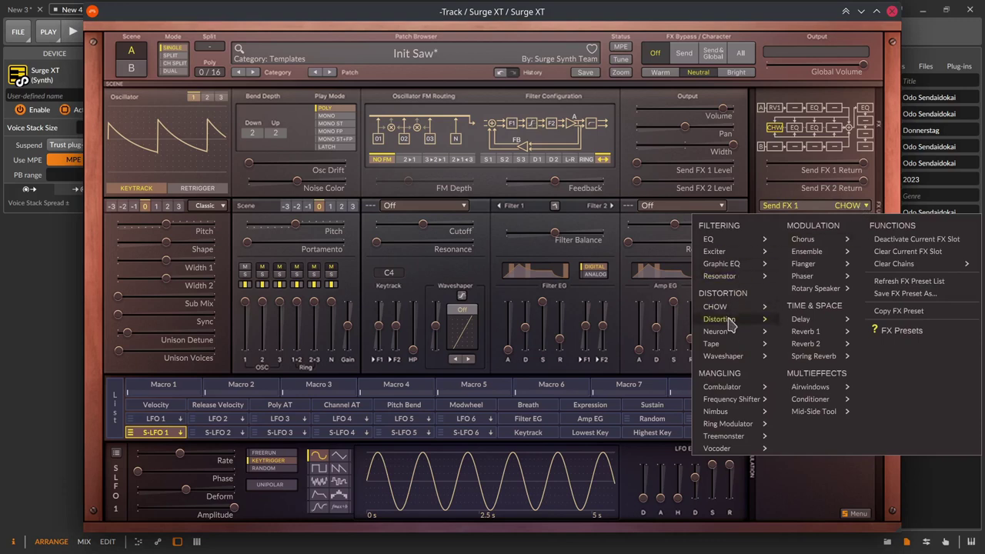
{"action": "mouse_move", "coordinate": [731, 318]}
{"action": "left_click", "coordinate": [800, 123]}
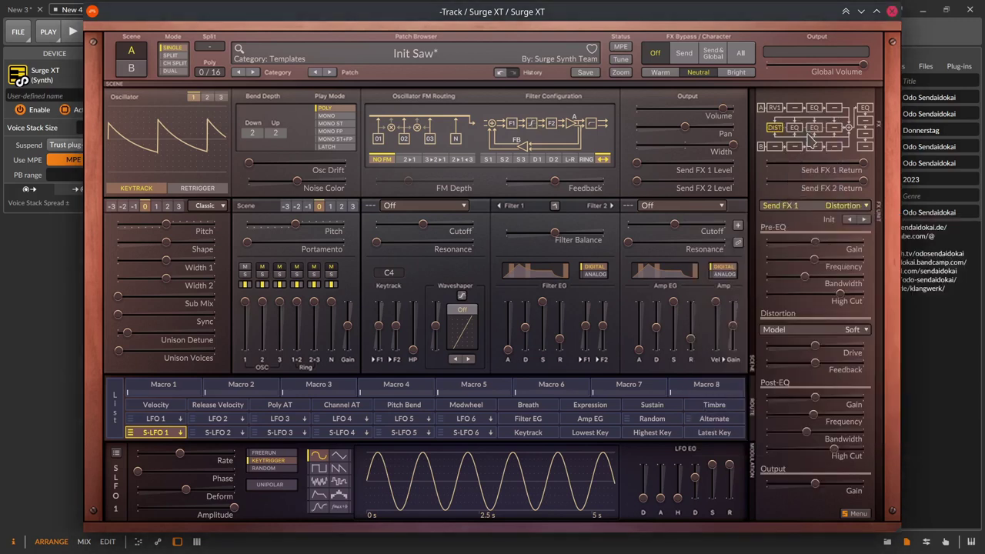
{"action": "left_click", "coordinate": [819, 331]}
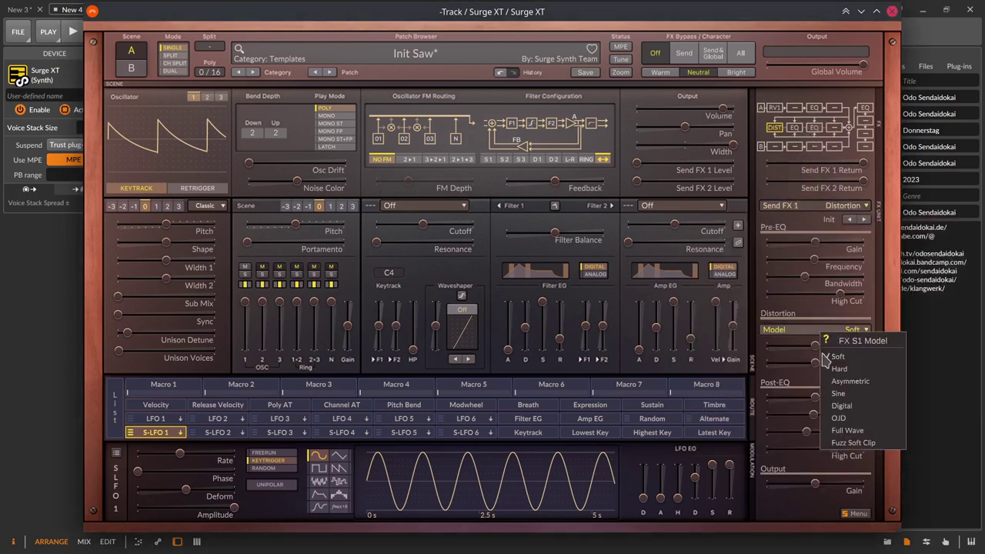
{"action": "left_click", "coordinate": [860, 437]}
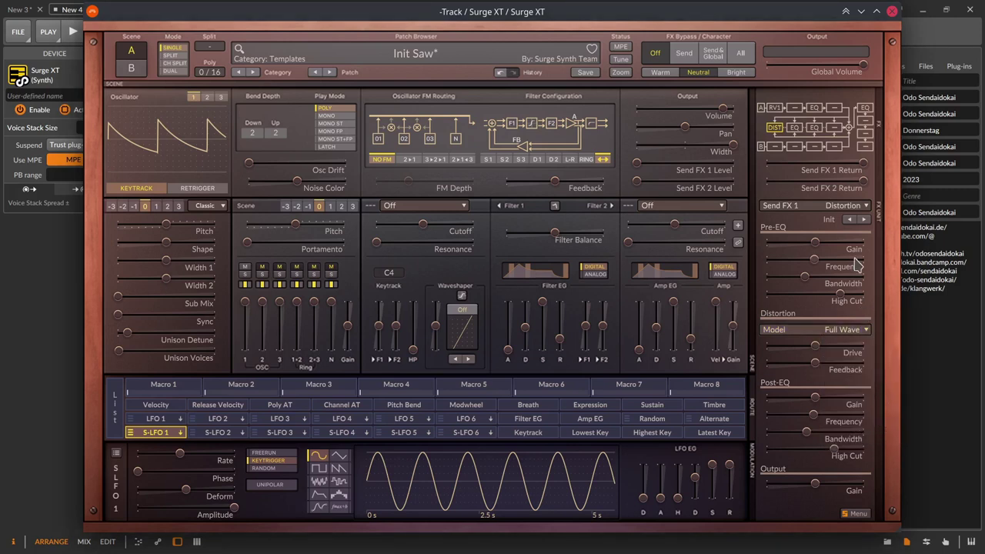
- Load Neuron's This Cassette preset, keeping the modulation waveform on Sine
{"action": "left_click", "coordinate": [849, 207]}
{"action": "mouse_move", "coordinate": [737, 332]}
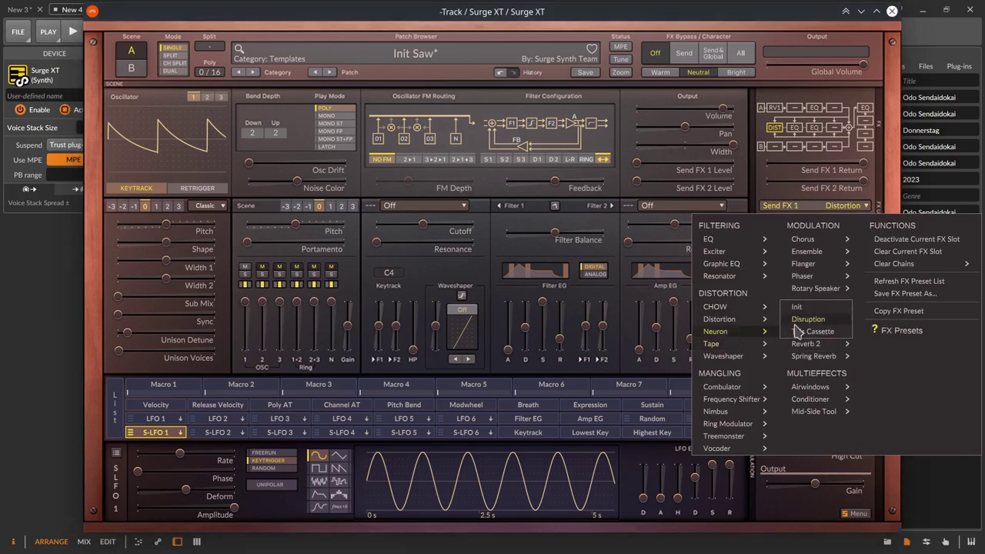
{"action": "left_click", "coordinate": [804, 331]}
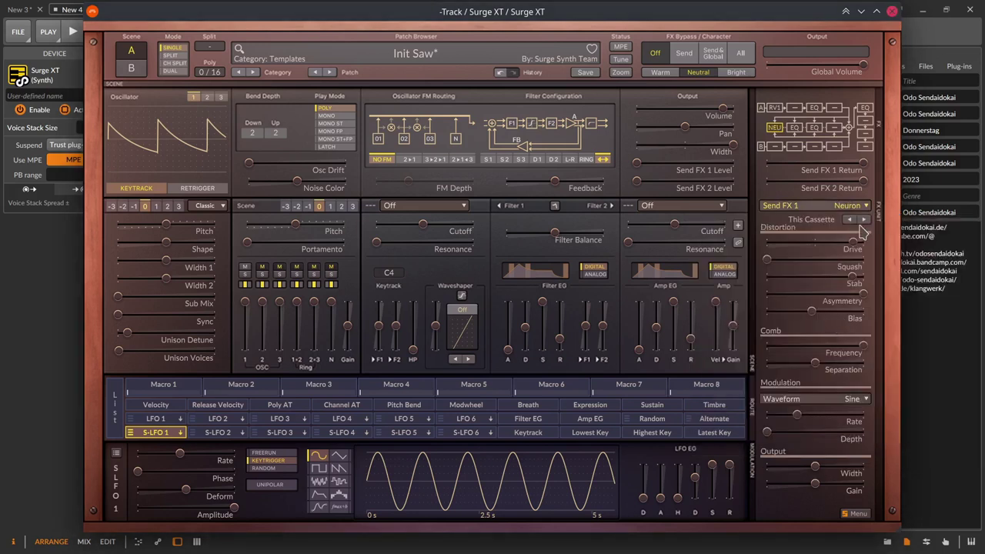
{"action": "left_click", "coordinate": [848, 402]}
{"action": "left_click", "coordinate": [833, 405]}
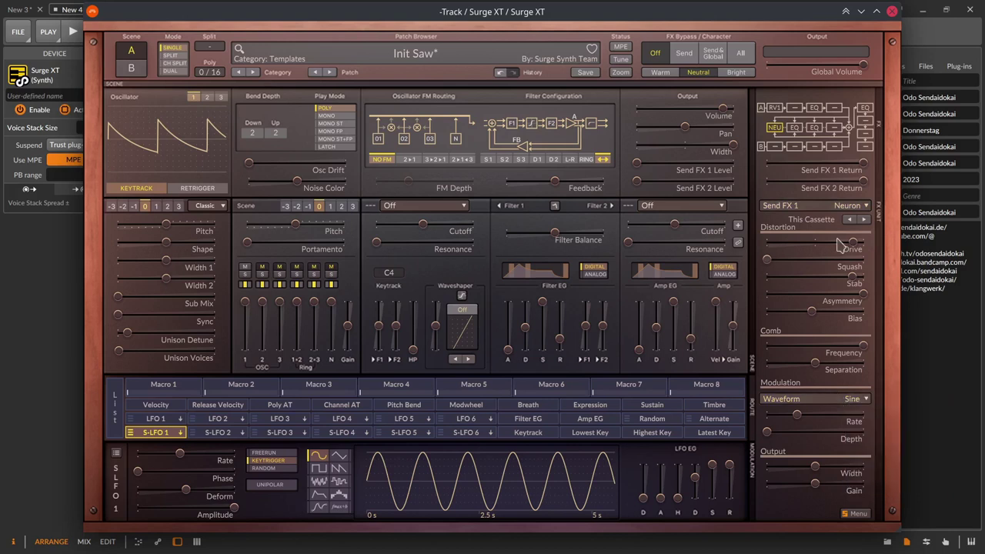
- Load Tape's Muffled Warmth 2 preset into Send FX 1
{"action": "left_click", "coordinate": [827, 206]}
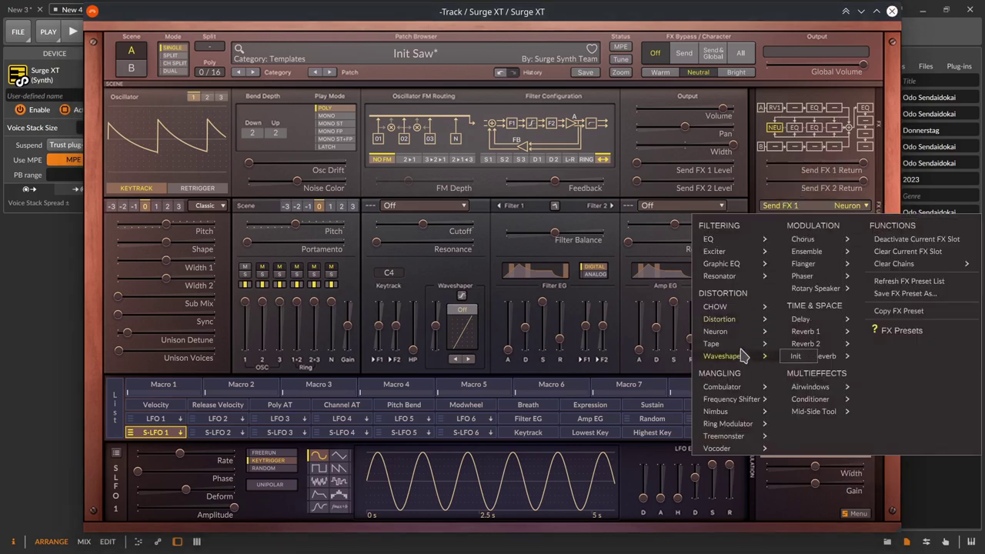
{"action": "mouse_move", "coordinate": [738, 344]}
{"action": "left_click", "coordinate": [785, 341]}
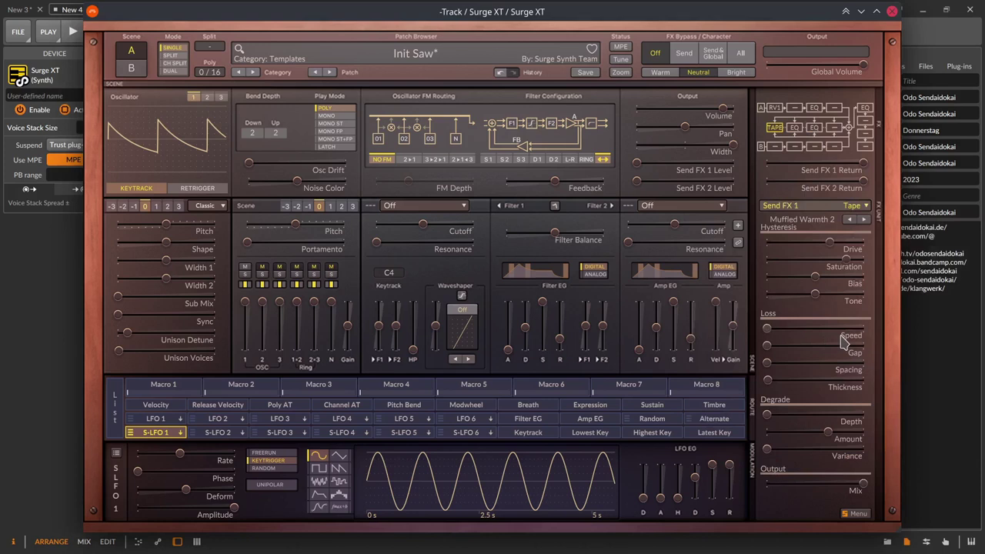
{"action": "left_click", "coordinate": [844, 212]}
{"action": "left_click", "coordinate": [843, 212]}
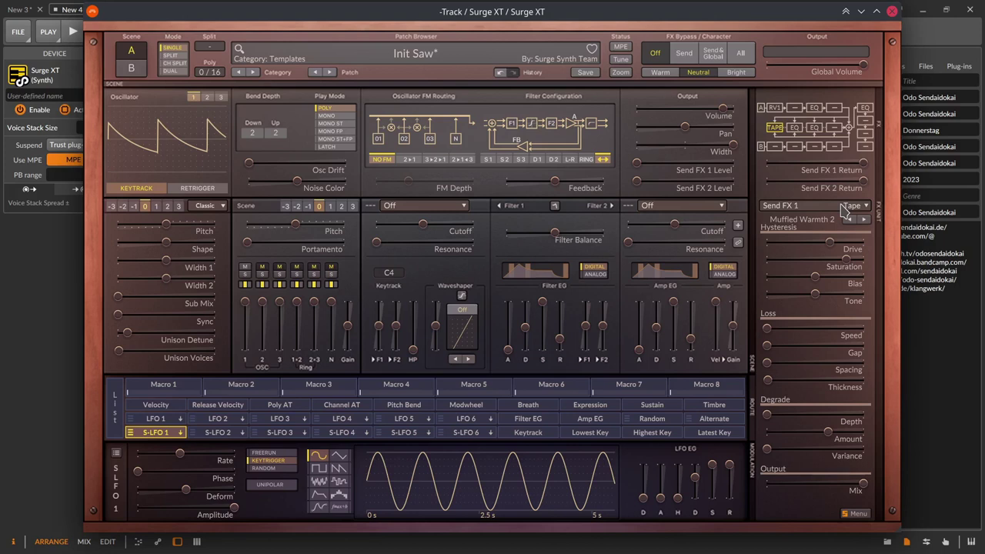
- Load Waveshaper Init and check the shape choices, leaving the shape Off
{"action": "left_click", "coordinate": [844, 211]}
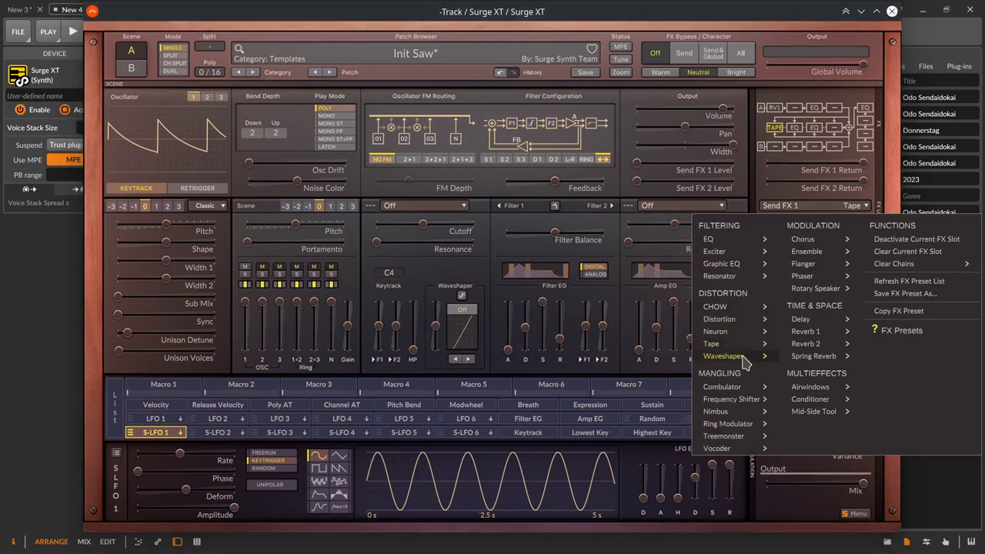
{"action": "mouse_move", "coordinate": [745, 359]}
{"action": "left_click", "coordinate": [796, 356]}
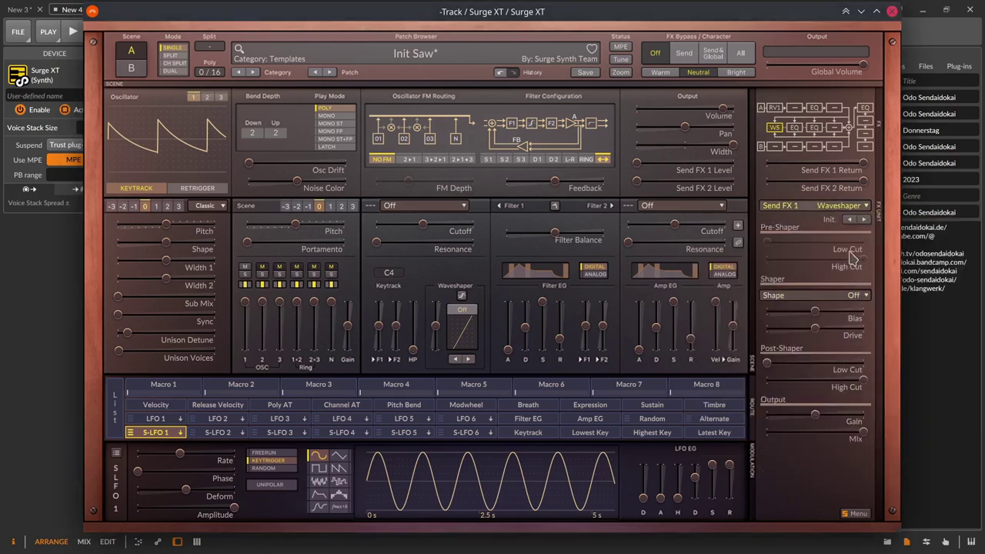
{"action": "left_click", "coordinate": [860, 296]}
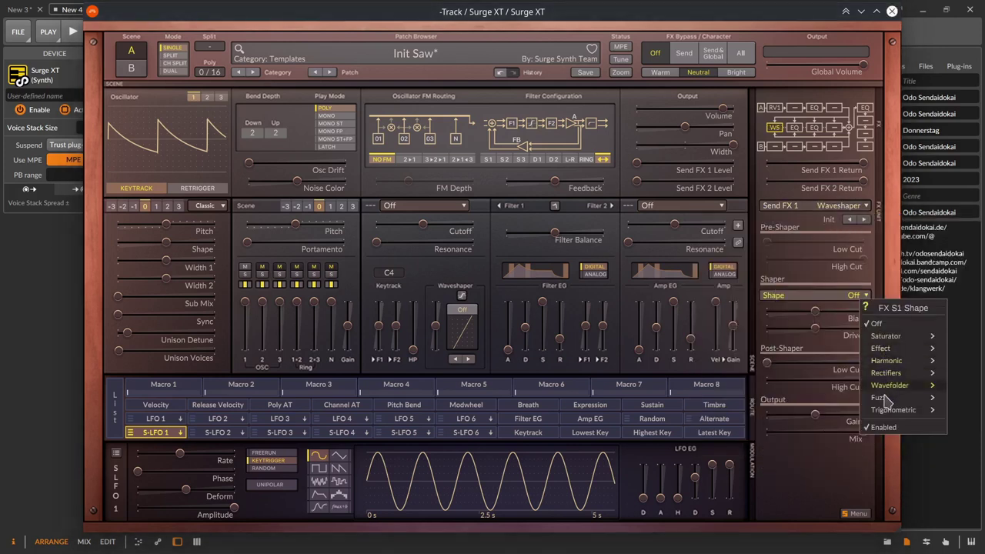
{"action": "left_click", "coordinate": [807, 295]}
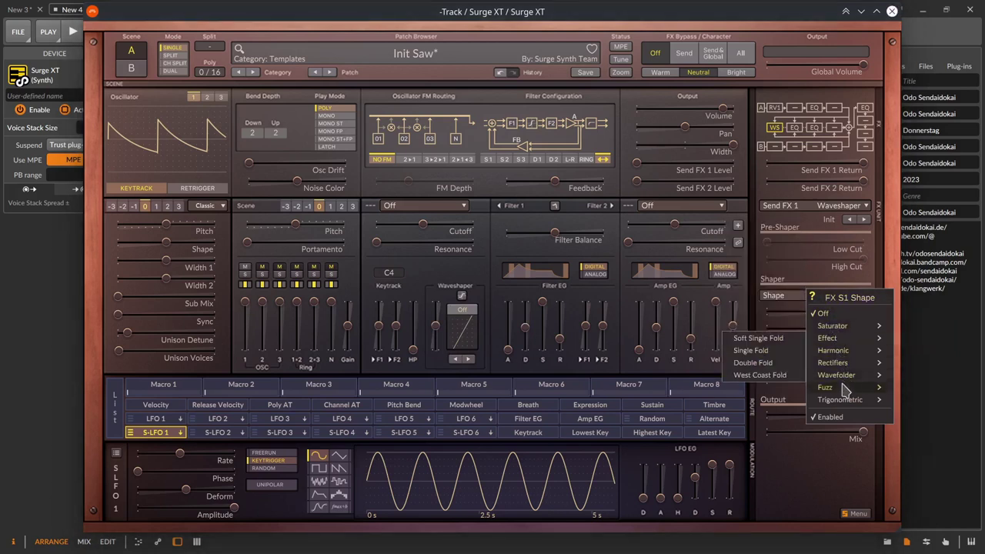
{"action": "mouse_move", "coordinate": [845, 405]}
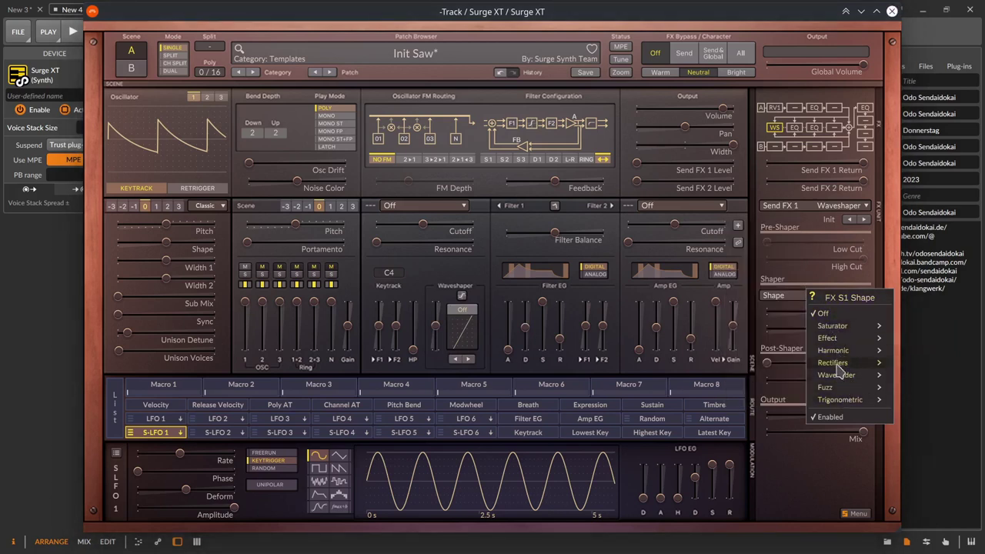
{"action": "left_click", "coordinate": [832, 284]}
- Load the Combulator Sparkle preset, then the Frequency Shifter, into Send FX 1
{"action": "left_click", "coordinate": [855, 208]}
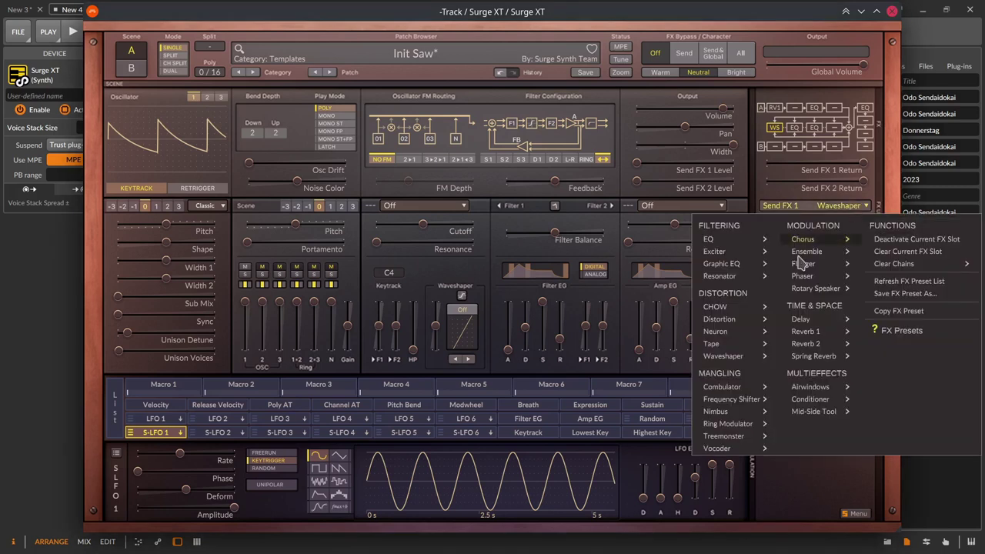
{"action": "mouse_move", "coordinate": [755, 387]}
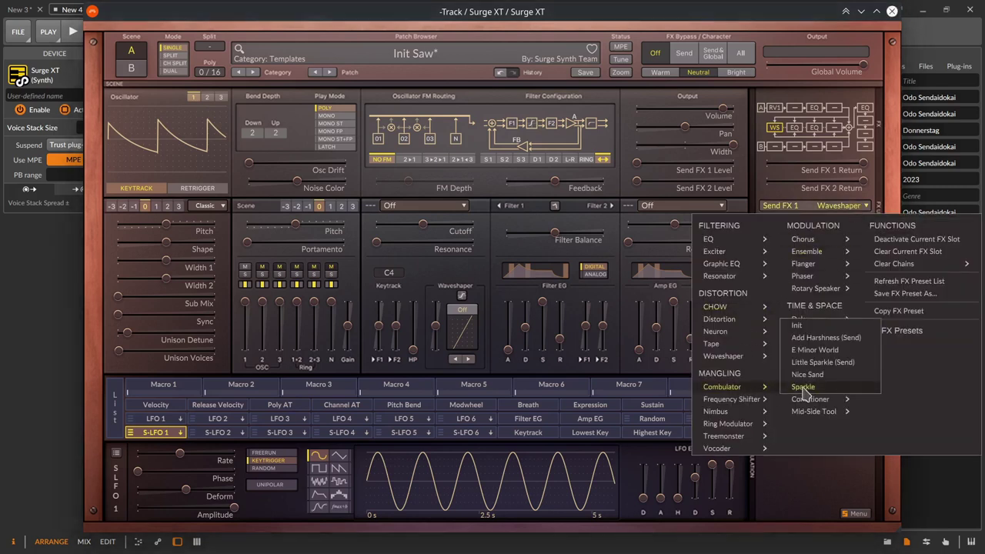
{"action": "left_click", "coordinate": [837, 390]}
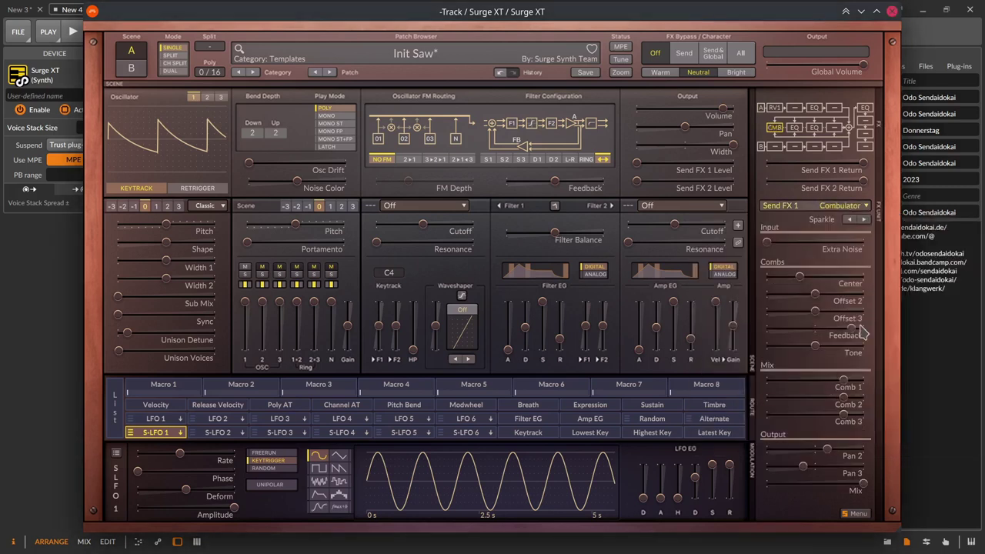
{"action": "left_click", "coordinate": [857, 206]}
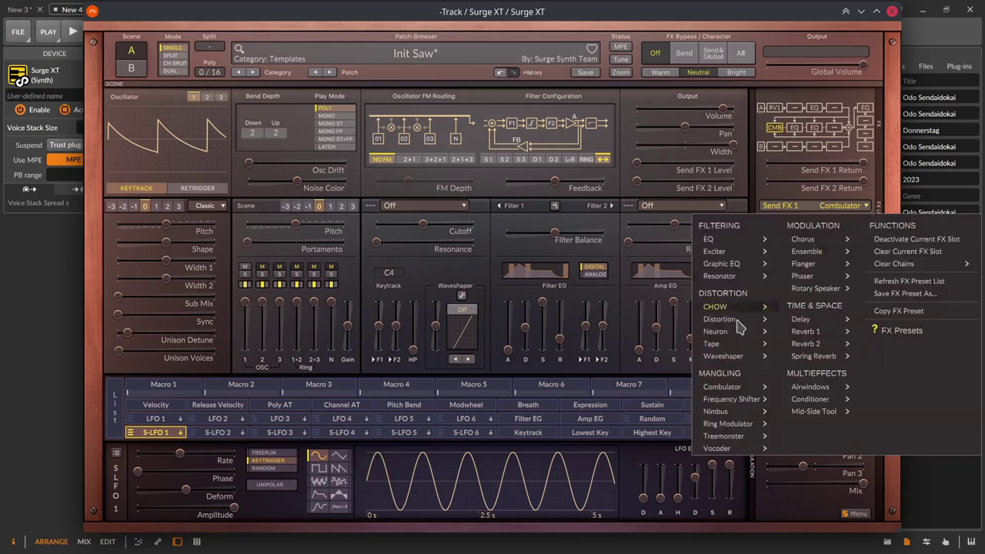
{"action": "mouse_move", "coordinate": [744, 406]}
{"action": "left_click", "coordinate": [808, 403]}
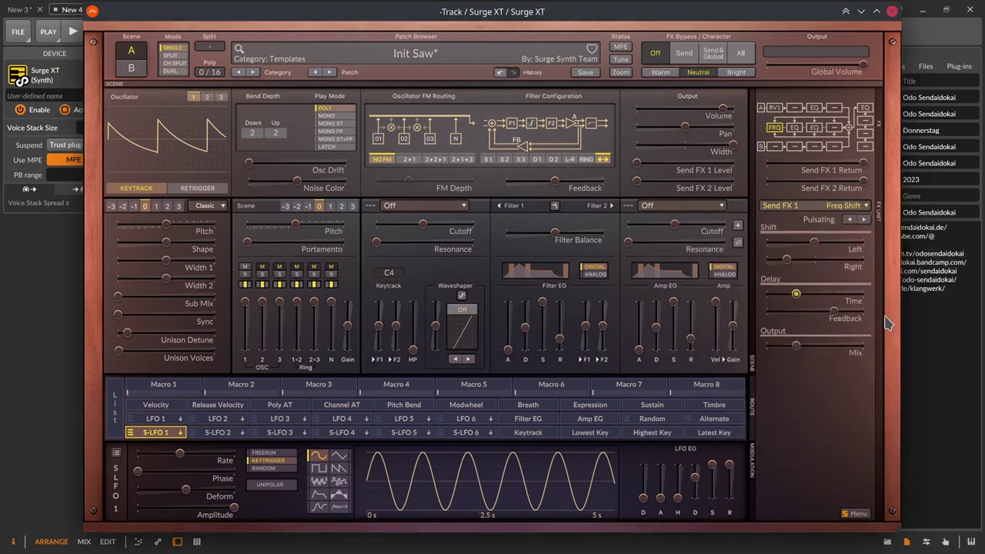
- Load Nimbus Subliminal Fluff (Send), keeping its mode on Pitch Shifter
{"action": "left_click", "coordinate": [833, 208]}
{"action": "mouse_move", "coordinate": [723, 411]}
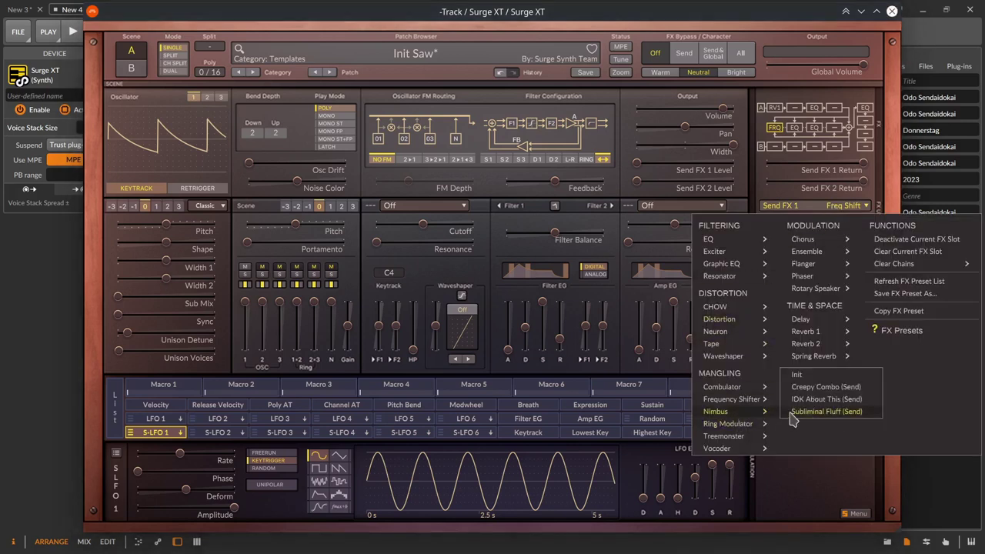
{"action": "left_click", "coordinate": [815, 412]}
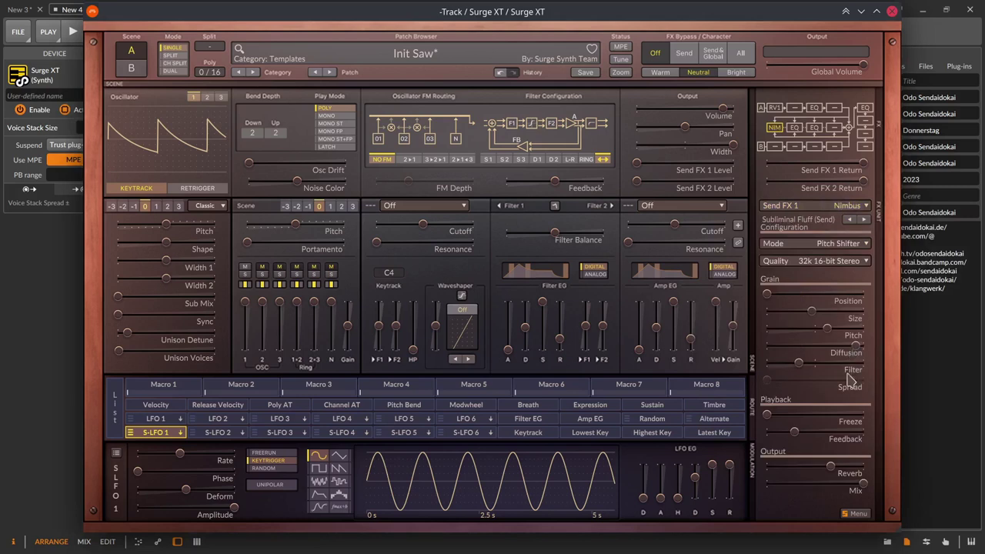
{"action": "left_click", "coordinate": [863, 243]}
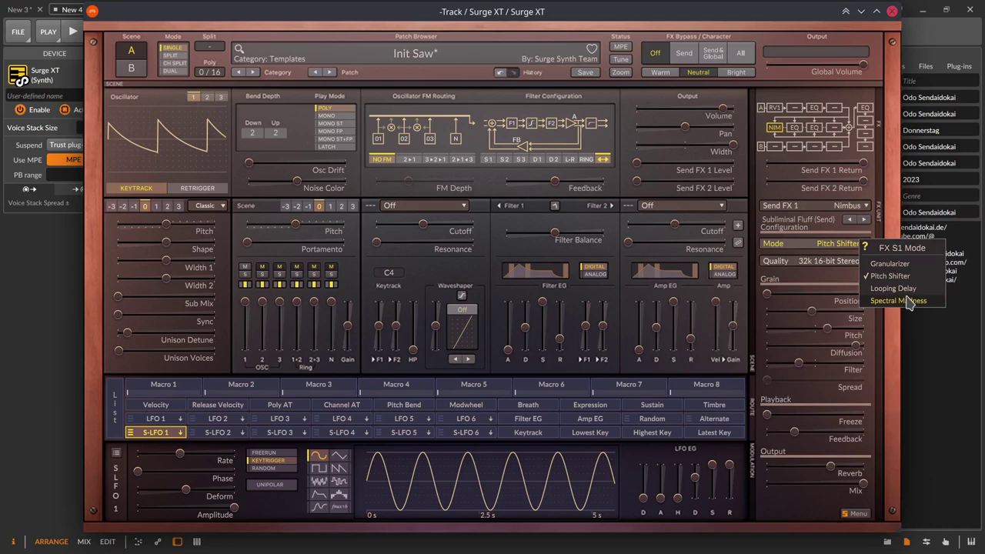
{"action": "left_click", "coordinate": [859, 233]}
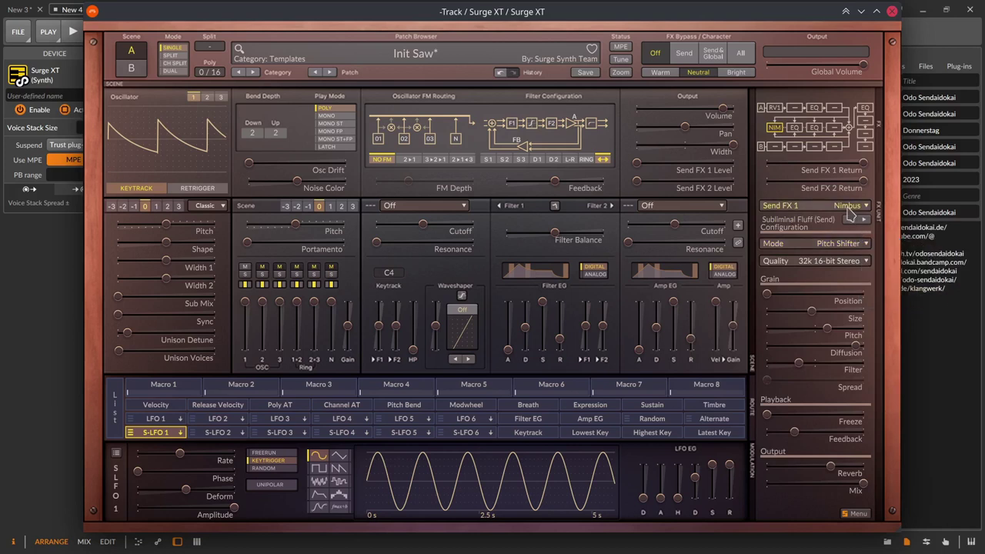
- Load the Ring Modulator Poisonous preset, keeping the carrier shape Wave 7 (TX 7)
{"action": "left_click", "coordinate": [849, 212]}
{"action": "mouse_move", "coordinate": [755, 427]}
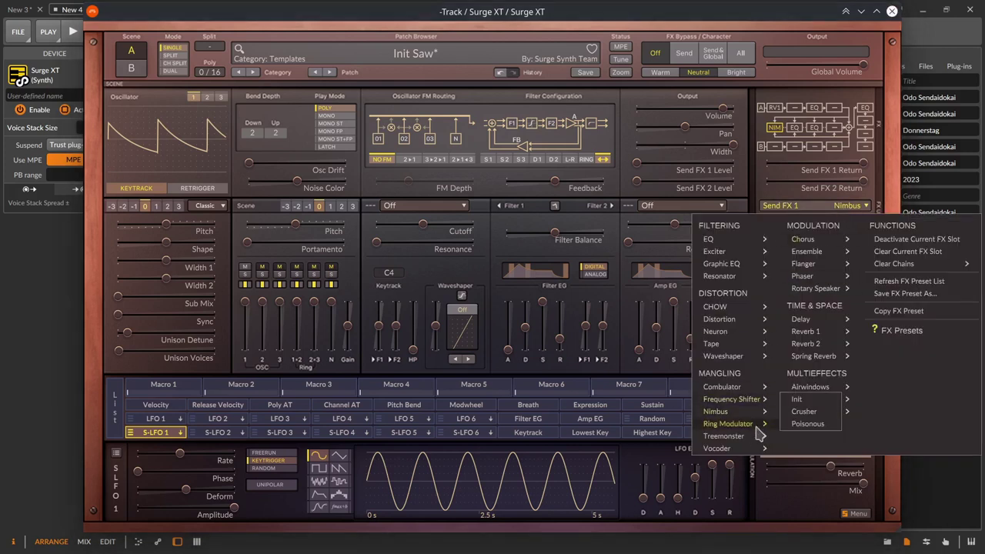
{"action": "left_click", "coordinate": [810, 424]}
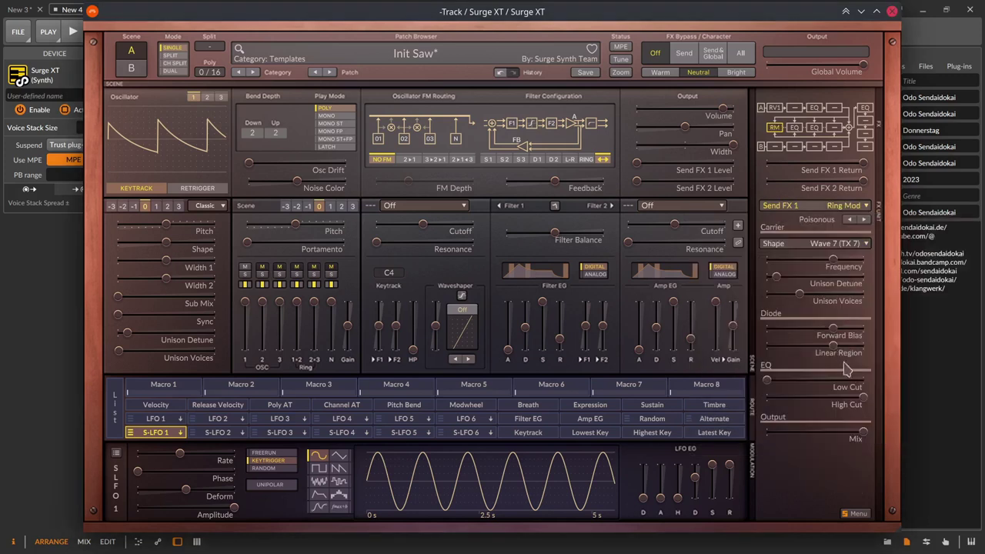
{"action": "left_click", "coordinate": [850, 244]}
{"action": "left_click", "coordinate": [836, 246]}
- Load Treemonster In The Back, then Vocoder Init, keeping 20 vocoder bands
{"action": "left_click", "coordinate": [849, 208]}
{"action": "mouse_move", "coordinate": [750, 436]}
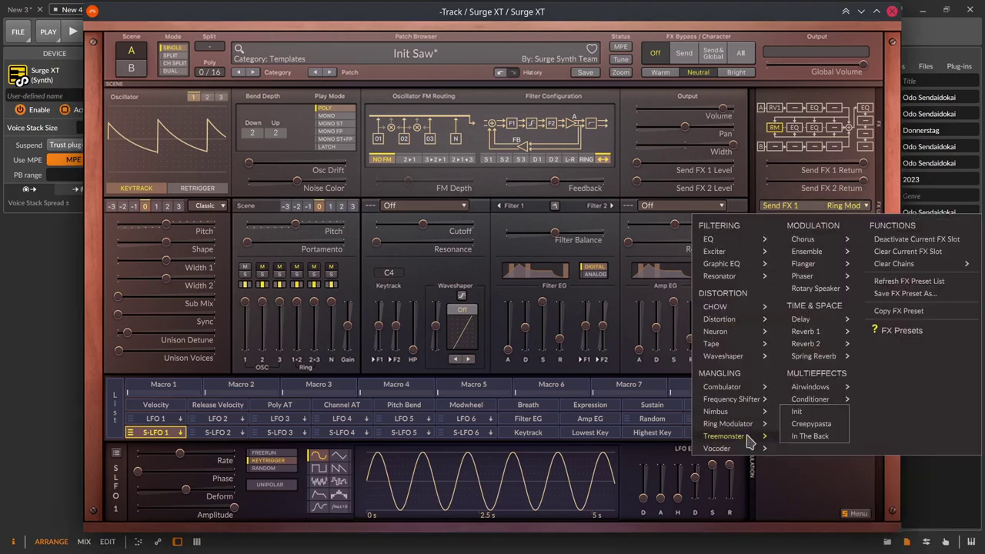
{"action": "left_click", "coordinate": [797, 436]}
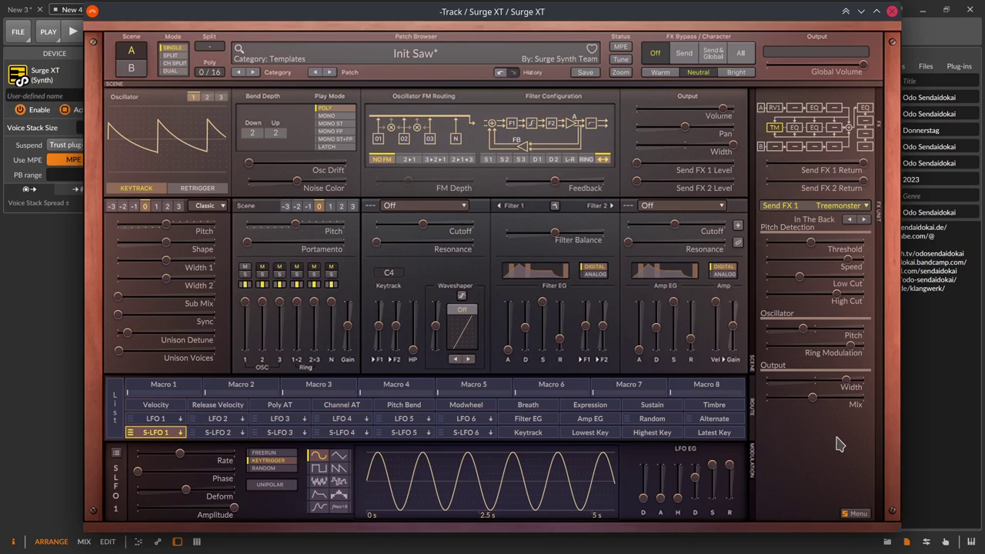
{"action": "left_click", "coordinate": [858, 213]}
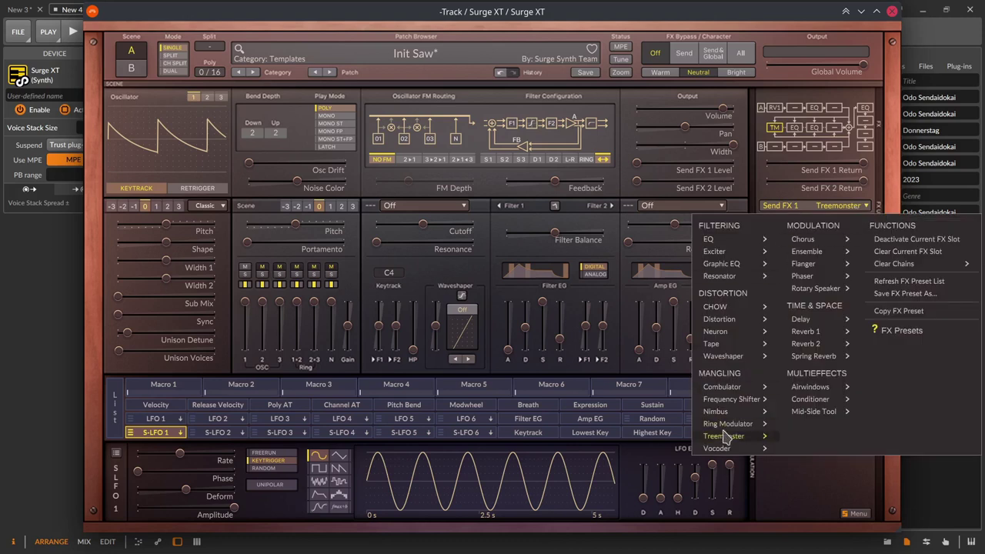
{"action": "mouse_move", "coordinate": [735, 448]}
{"action": "left_click", "coordinate": [796, 449]}
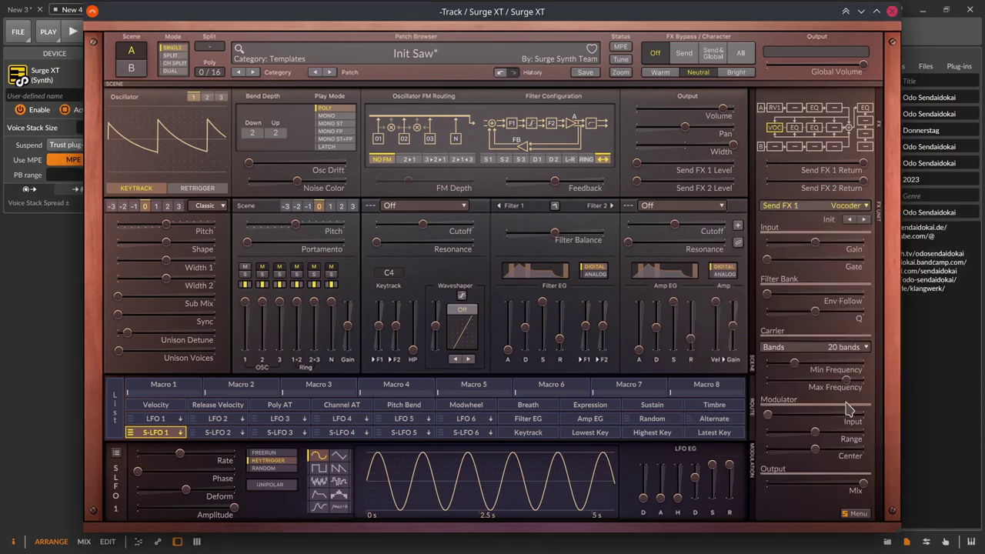
{"action": "right_click", "coordinate": [838, 350]}
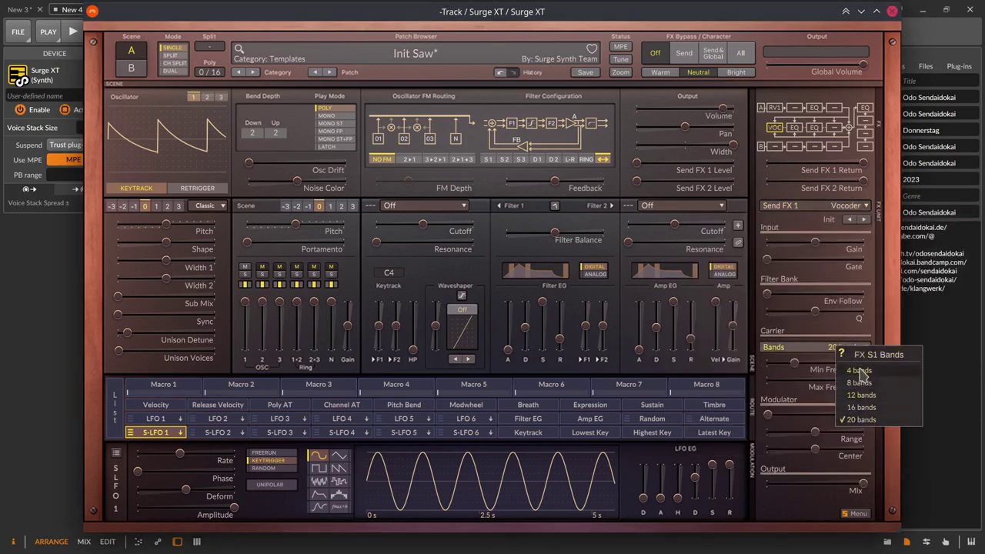
{"action": "left_click", "coordinate": [806, 350]}
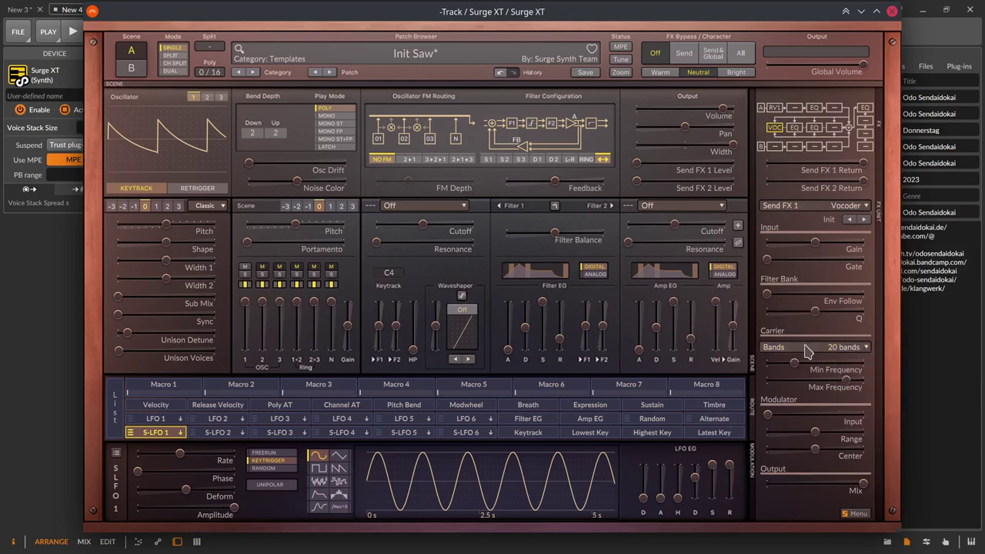
- Load Chorus Init (Dry), then Ensemble Init into Send FX 1, keeping delay type BBD 256 Stages
{"action": "left_click", "coordinate": [835, 209]}
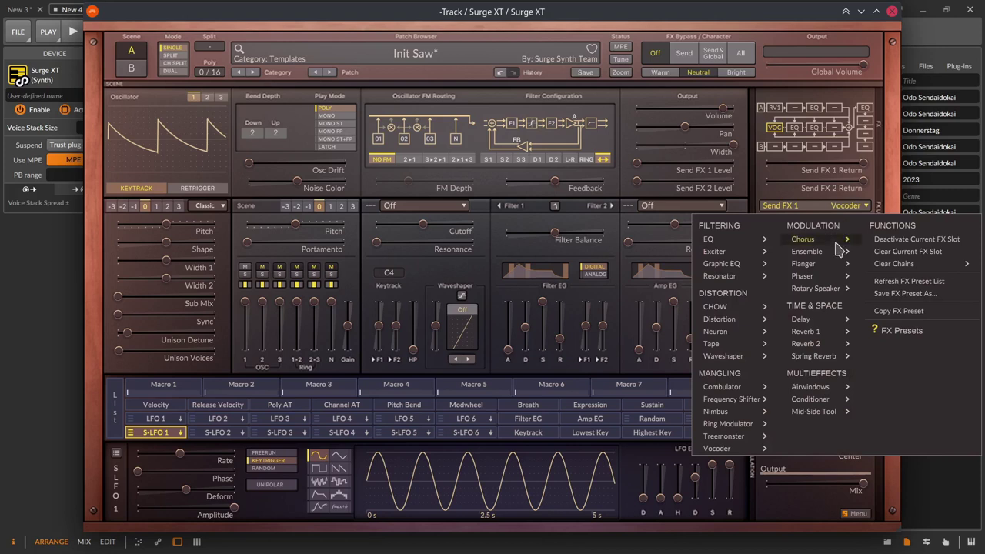
{"action": "left_click", "coordinate": [875, 241]}
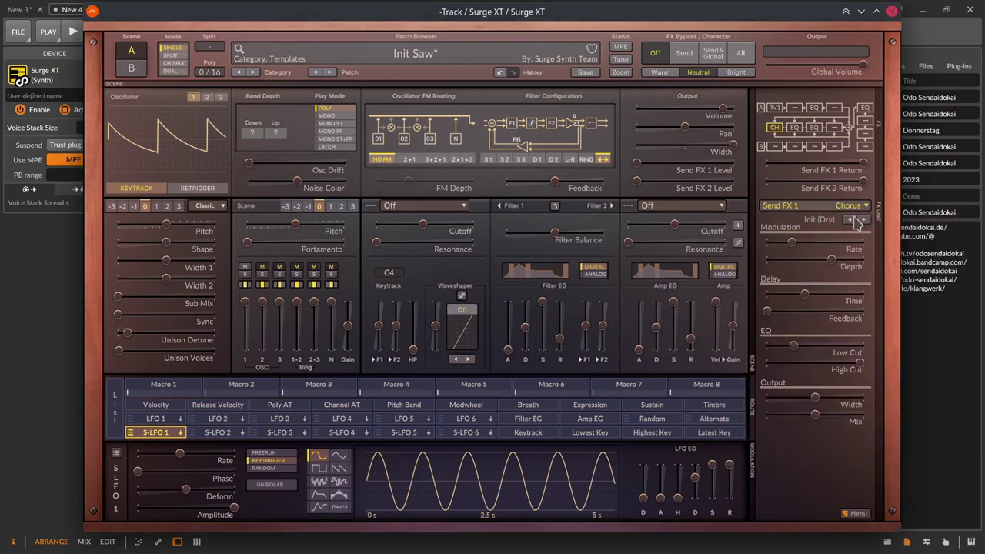
{"action": "left_click", "coordinate": [856, 212]}
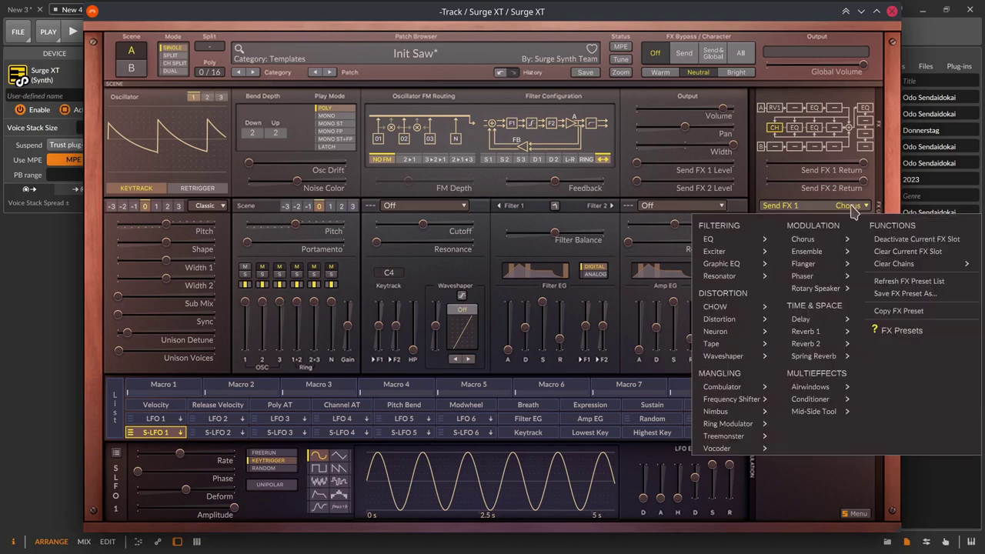
{"action": "mouse_move", "coordinate": [834, 248]}
{"action": "left_click", "coordinate": [884, 256]}
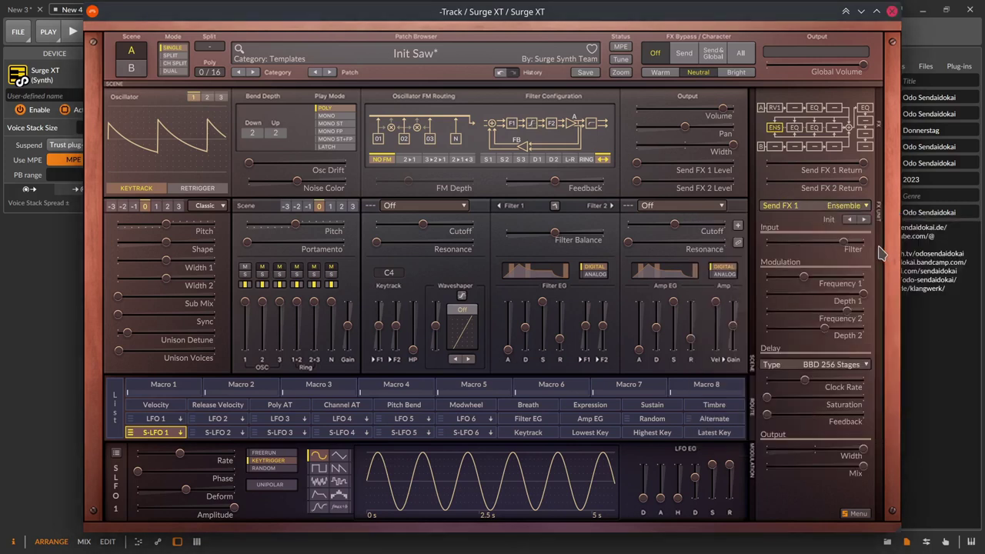
{"action": "left_click", "coordinate": [862, 365]}
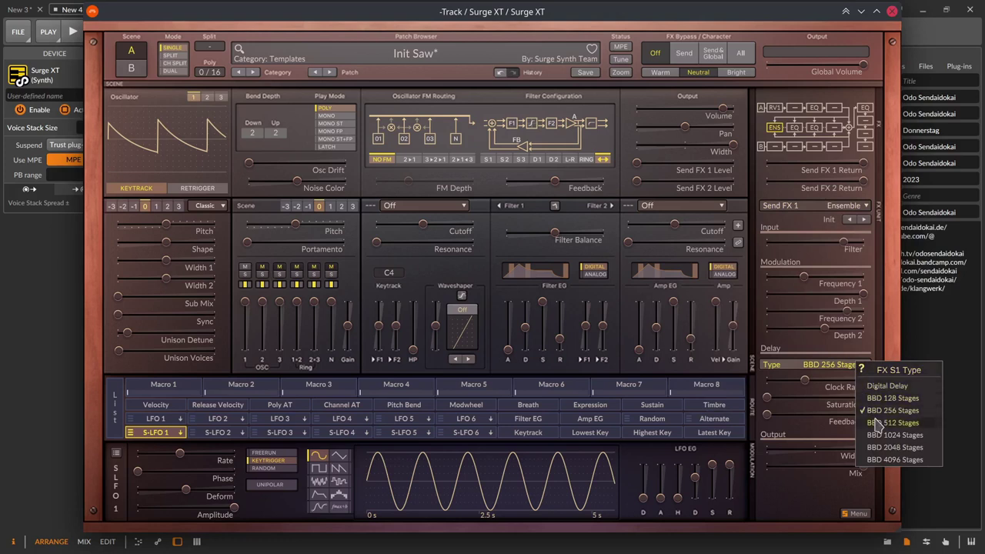
{"action": "left_click", "coordinate": [883, 350]}
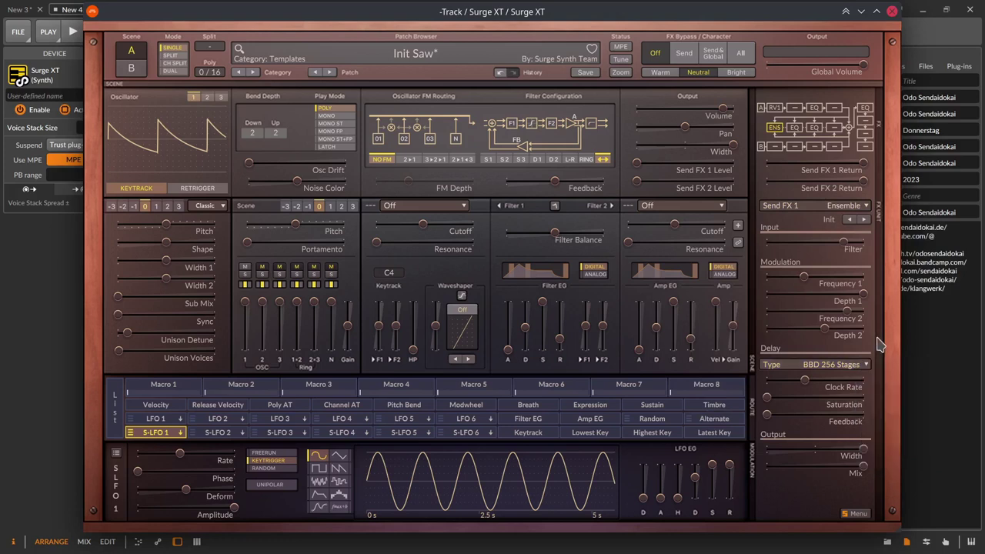
- Switch Send FX 1 to Flanger Init, keeping the Sine waveform and Combs Only output mode
{"action": "left_click", "coordinate": [857, 206]}
{"action": "mouse_move", "coordinate": [837, 266]}
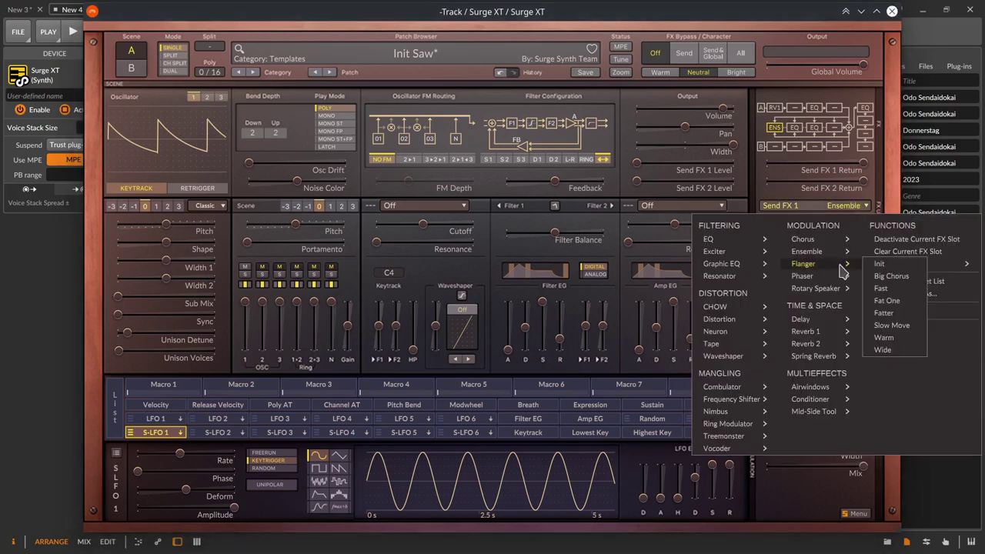
{"action": "left_click", "coordinate": [879, 267]}
{"action": "left_click", "coordinate": [858, 244]}
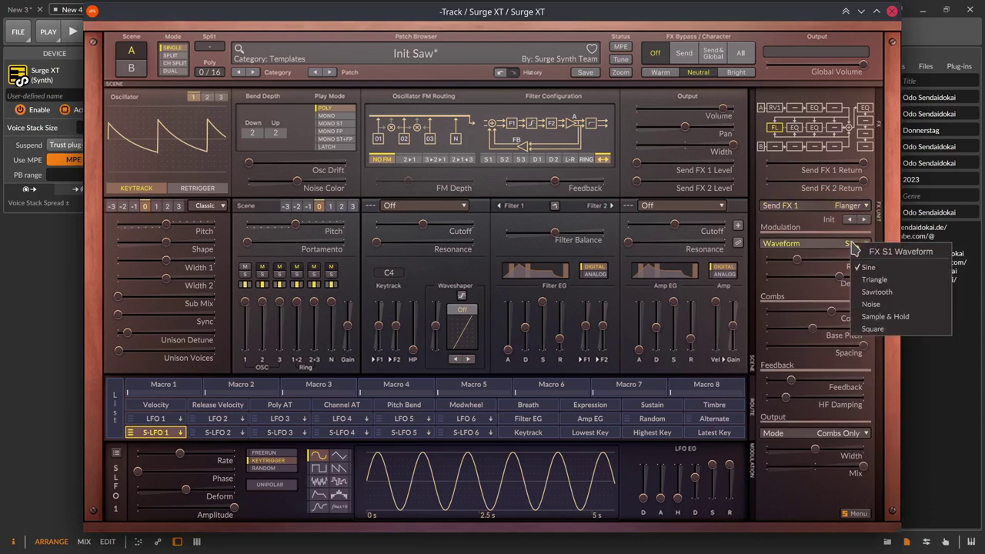
{"action": "left_click", "coordinate": [839, 246]}
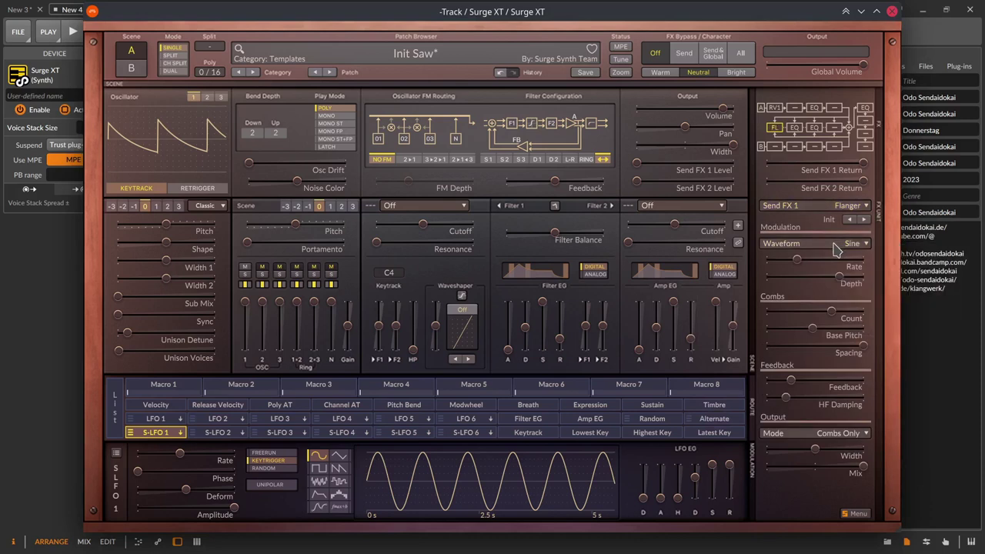
{"action": "left_click", "coordinate": [848, 433]}
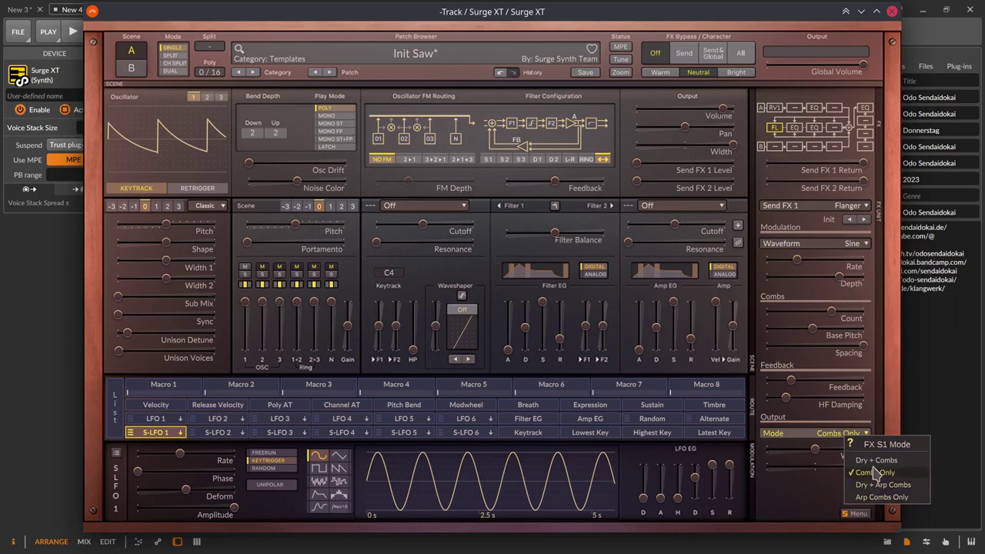
{"action": "left_click", "coordinate": [845, 212]}
- Load the Phaser's Init (Dry) preset, leaving its waveform on Triangle
{"action": "left_click", "coordinate": [843, 214]}
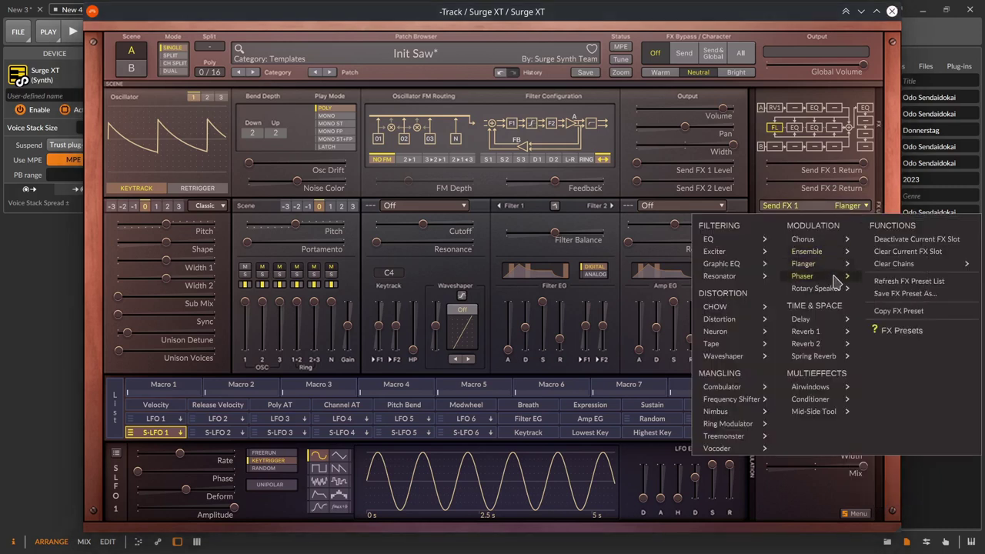
{"action": "mouse_move", "coordinate": [844, 276]}
{"action": "left_click", "coordinate": [893, 276]}
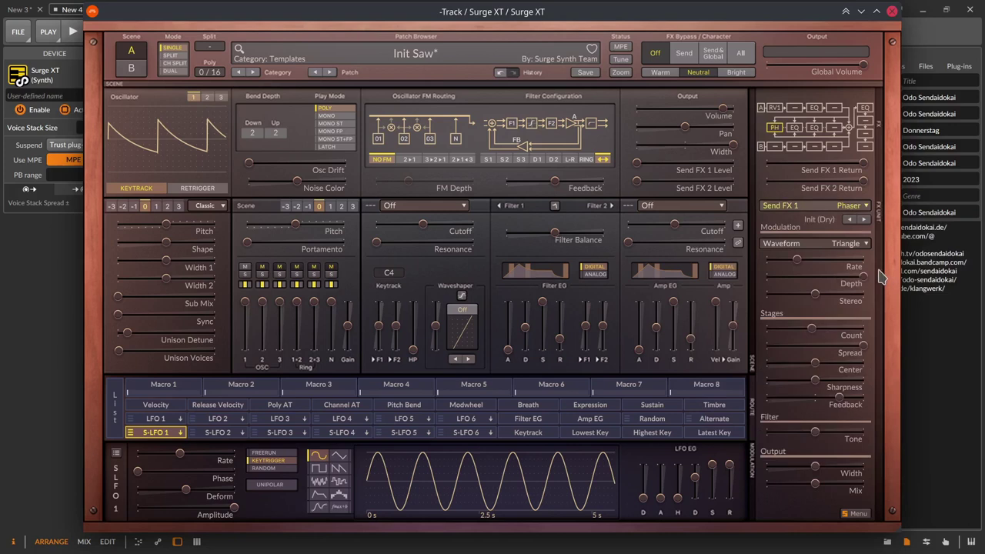
{"action": "left_click", "coordinate": [855, 244]}
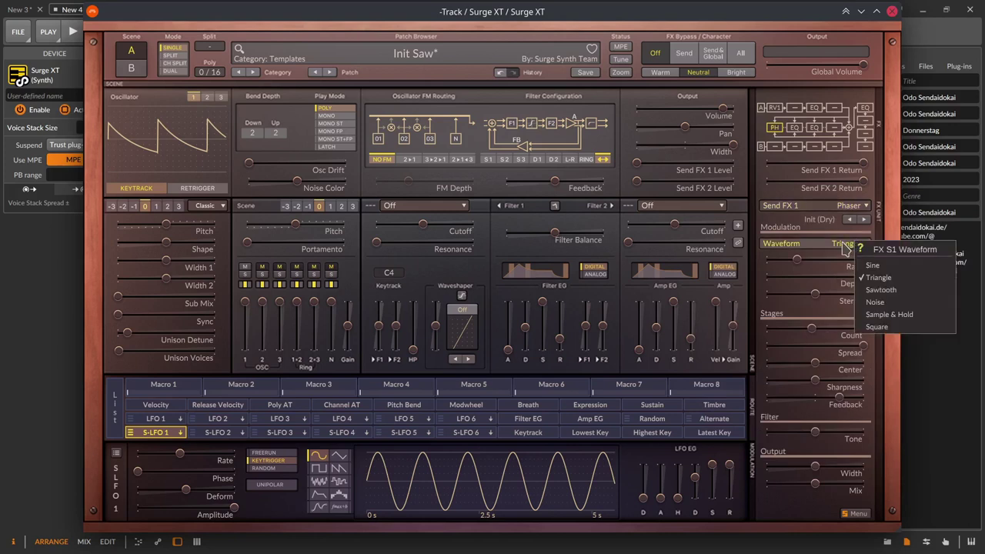
{"action": "left_click", "coordinate": [846, 247]}
- Load Rotary Speaker's Turn The Rotor preset and set its amp model to Sine
{"action": "left_click", "coordinate": [855, 209]}
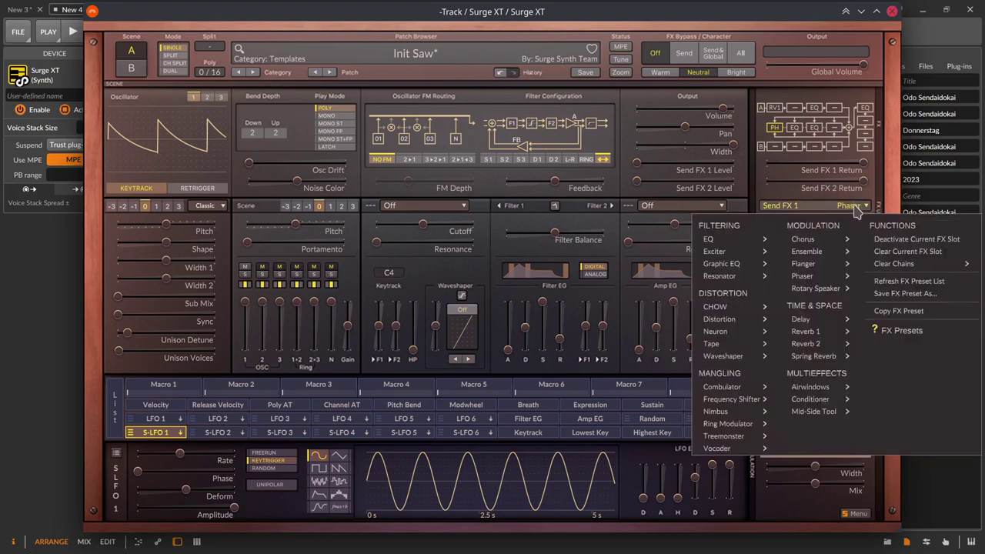
{"action": "mouse_move", "coordinate": [823, 292]}
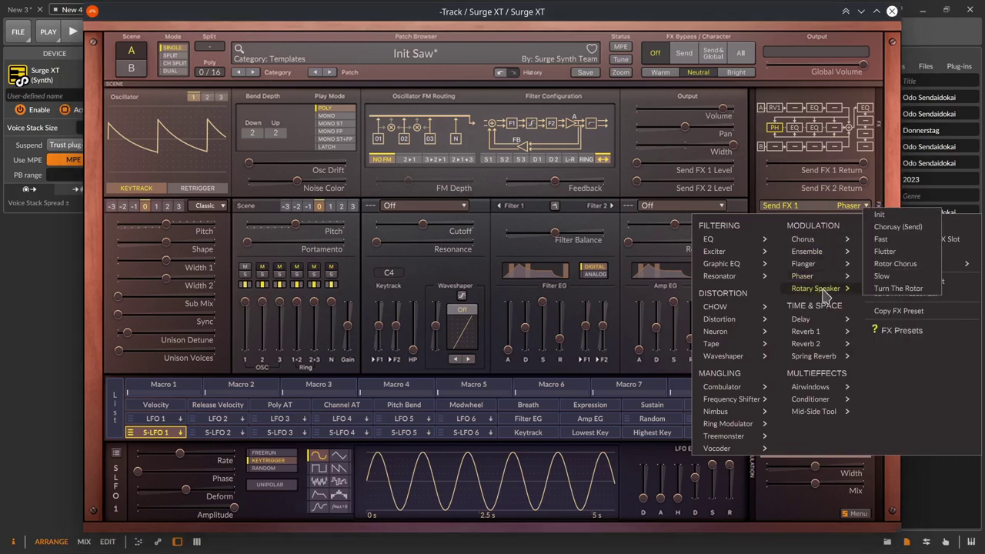
{"action": "left_click", "coordinate": [880, 289]}
{"action": "left_click", "coordinate": [860, 298]}
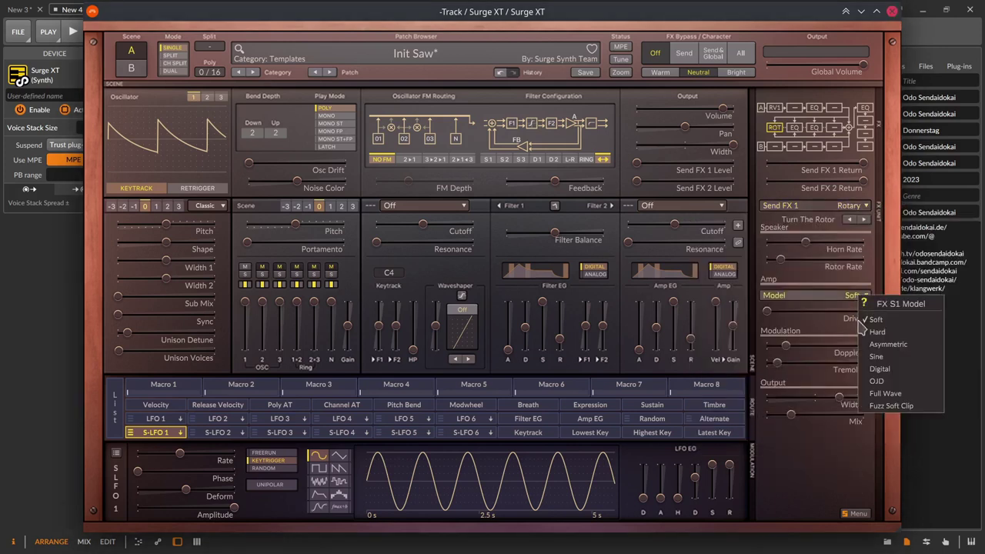
{"action": "left_click", "coordinate": [880, 358]}
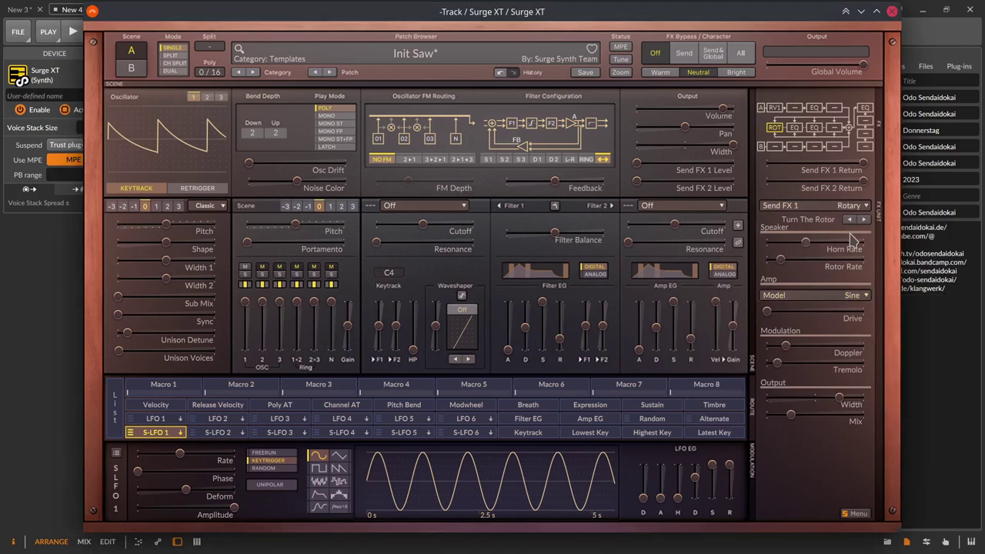
{"action": "left_click", "coordinate": [849, 207]}
- Load the Delay's Rhythmic 1 preset, then Reverb 1's Warm Hall into Send FX 1
{"action": "left_click", "coordinate": [850, 209]}
{"action": "left_click", "coordinate": [849, 207]}
{"action": "mouse_move", "coordinate": [827, 321]}
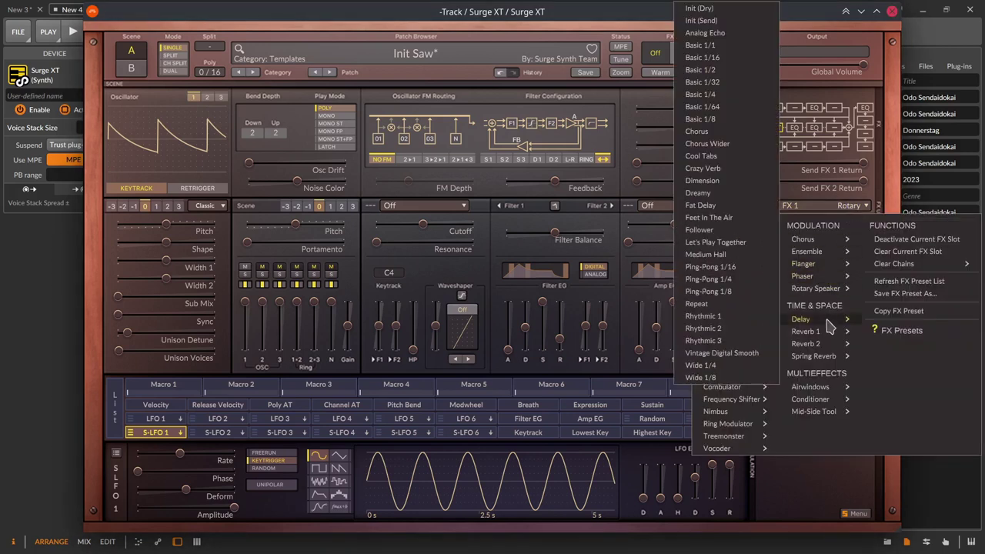
{"action": "left_click", "coordinate": [742, 319]}
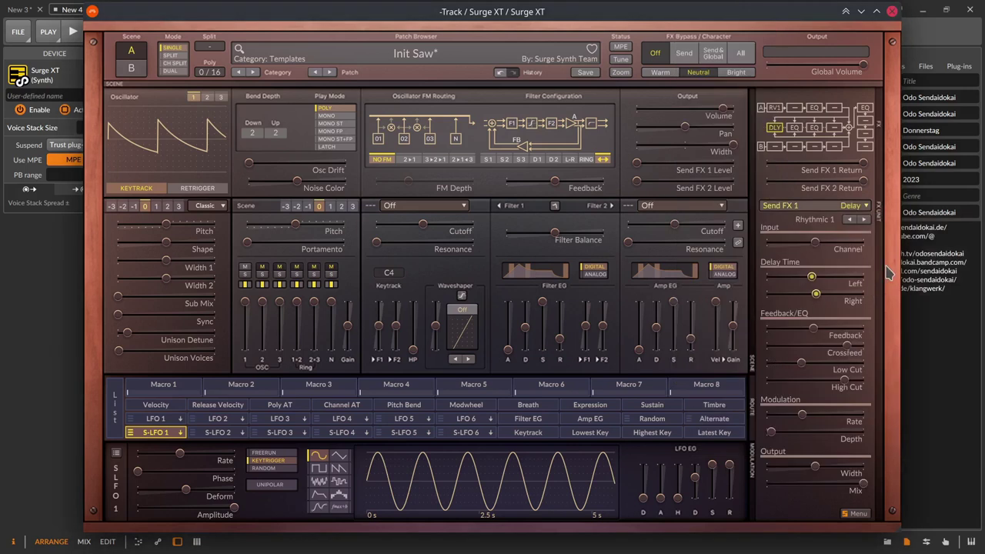
{"action": "left_click", "coordinate": [866, 208]}
{"action": "mouse_move", "coordinate": [808, 331]}
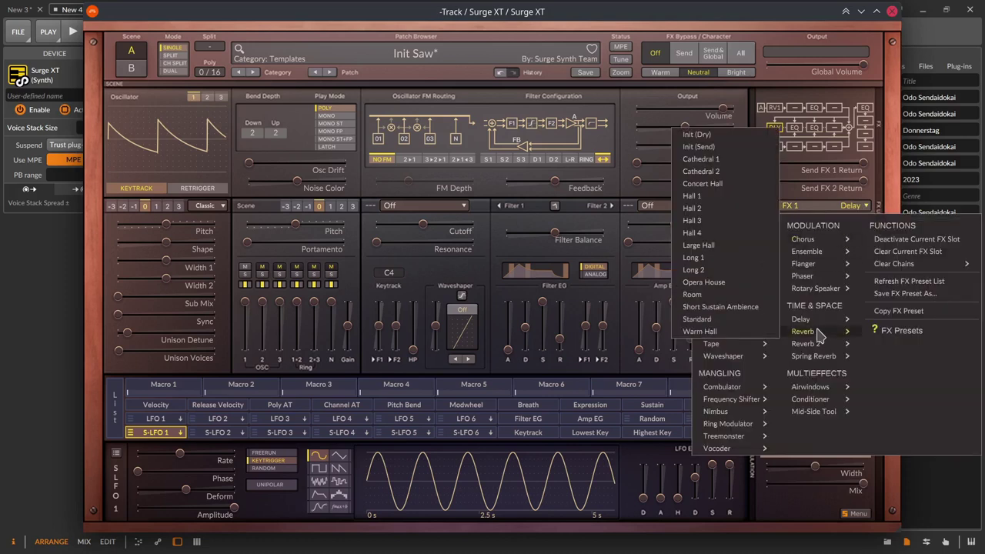
{"action": "left_click", "coordinate": [774, 339]}
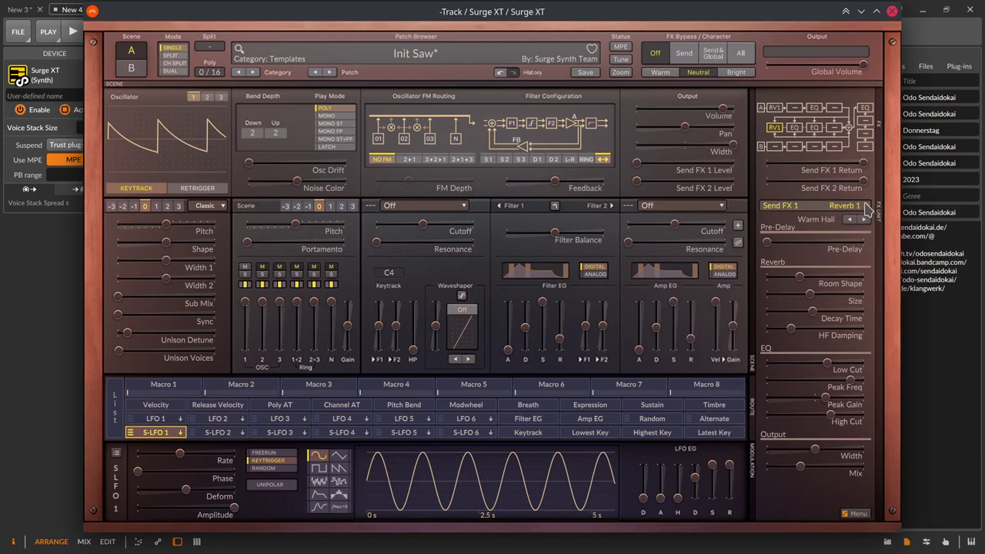
- Switch Send FX 1 to Reverb 2 Ice House (Send), then Spring Reverb Init (Send)
{"action": "left_click", "coordinate": [864, 206]}
{"action": "mouse_move", "coordinate": [788, 344]}
{"action": "left_click", "coordinate": [742, 343]}
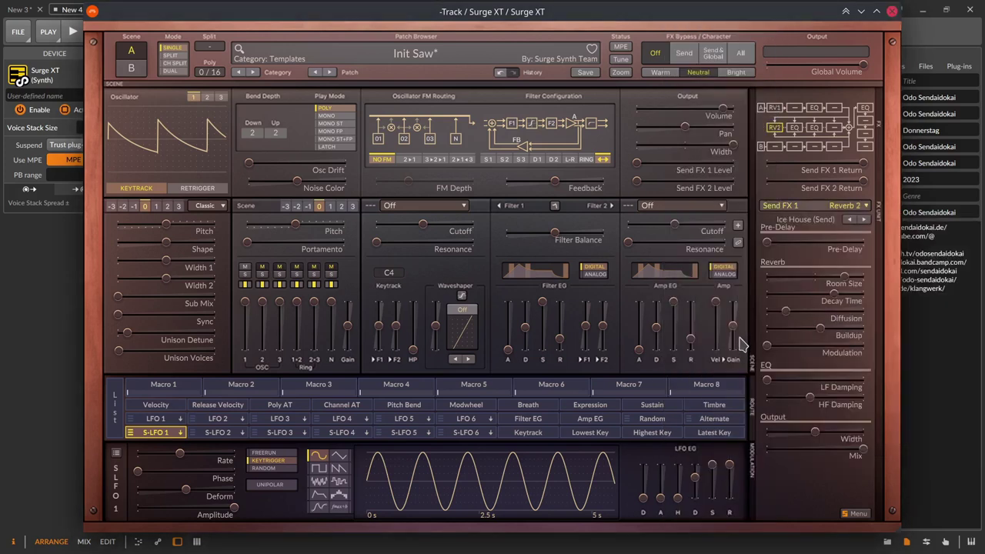
{"action": "left_click", "coordinate": [862, 211]}
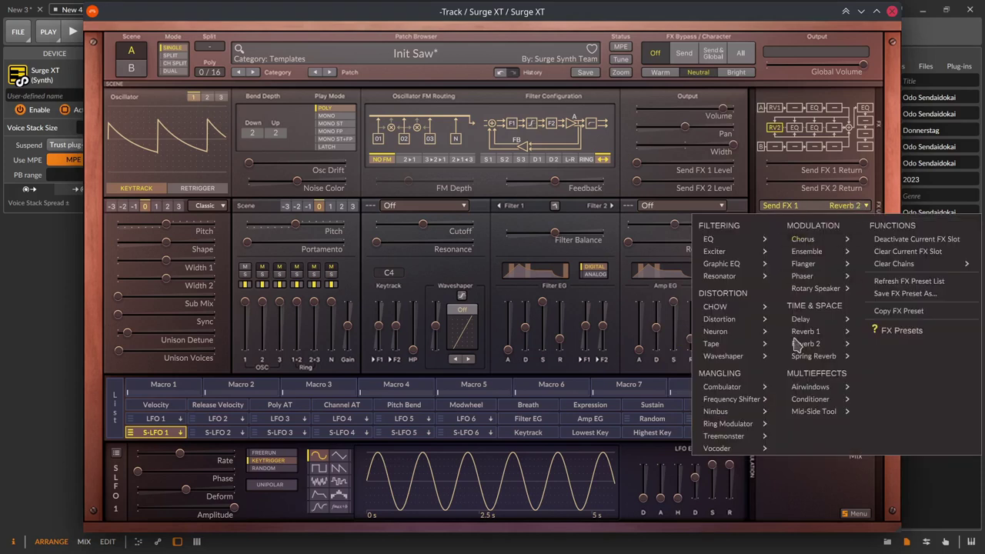
{"action": "left_click", "coordinate": [881, 347]}
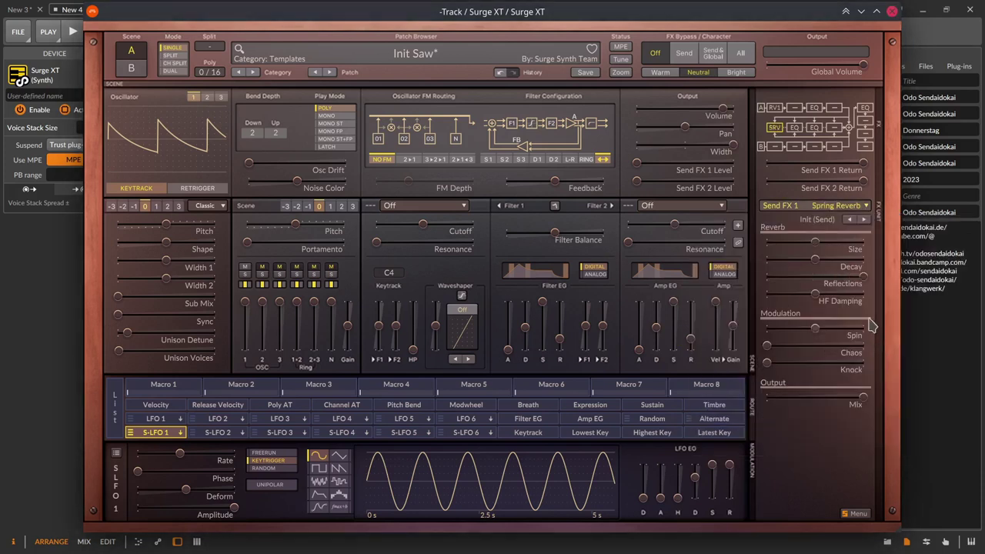
{"action": "left_click", "coordinate": [860, 211]}
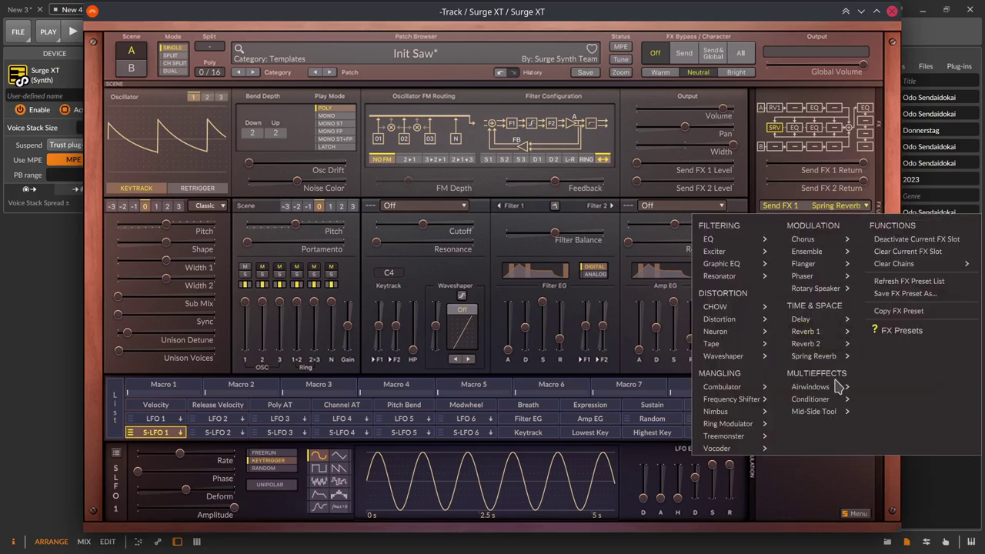
- Load Airwindows Init, browse its effect submenus, then choose the Conditioner's Sit Tight preset
{"action": "mouse_move", "coordinate": [840, 389]}
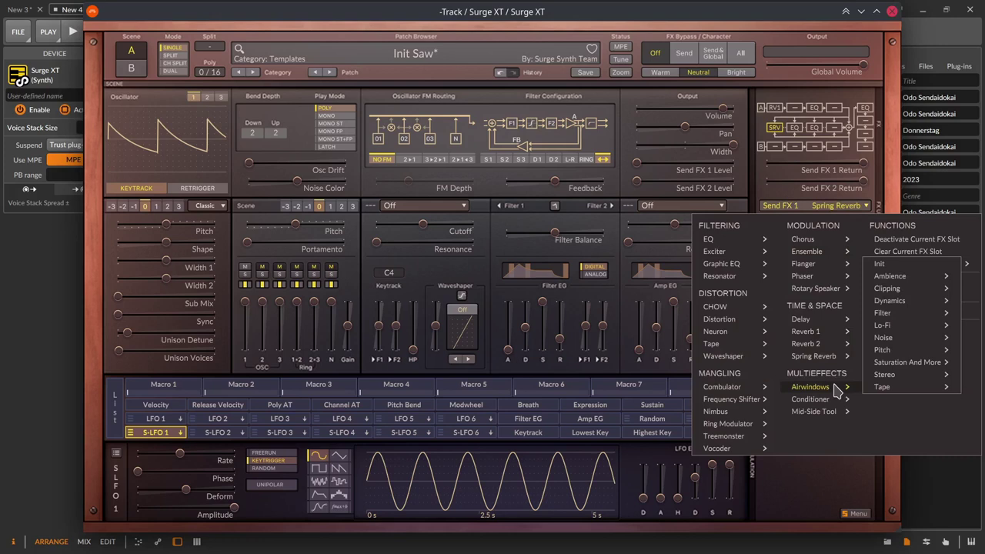
{"action": "left_click", "coordinate": [894, 264]}
{"action": "left_click", "coordinate": [845, 208]}
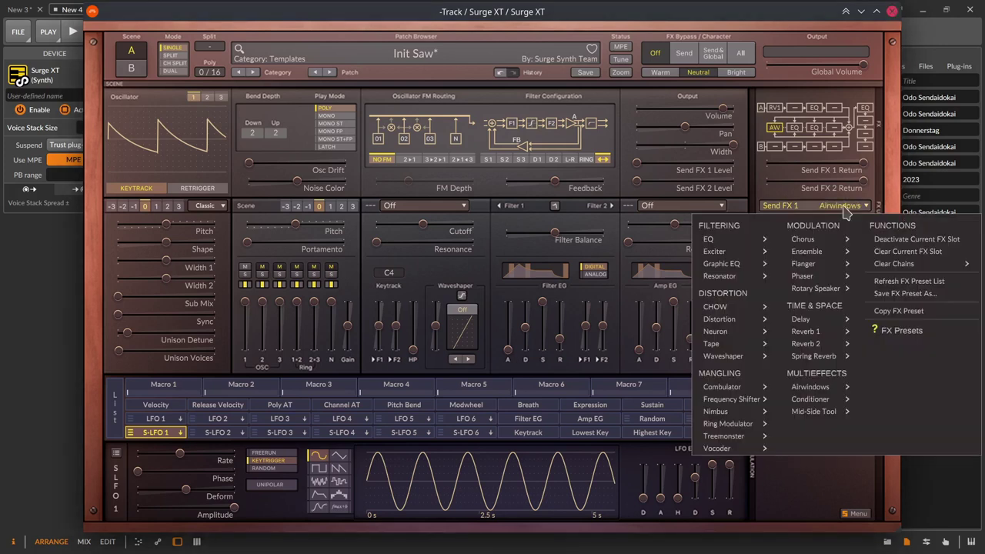
{"action": "mouse_move", "coordinate": [835, 392]}
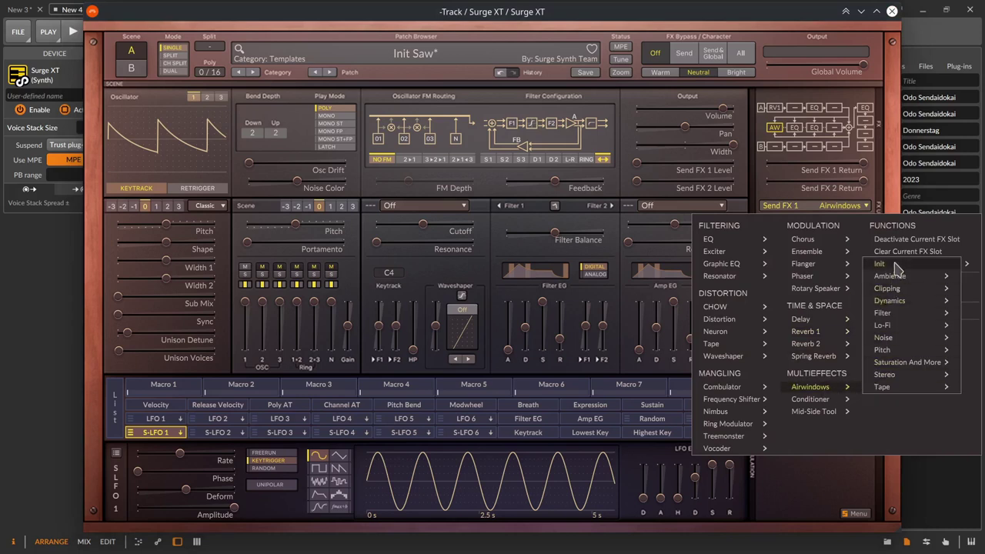
{"action": "mouse_move", "coordinate": [889, 291]}
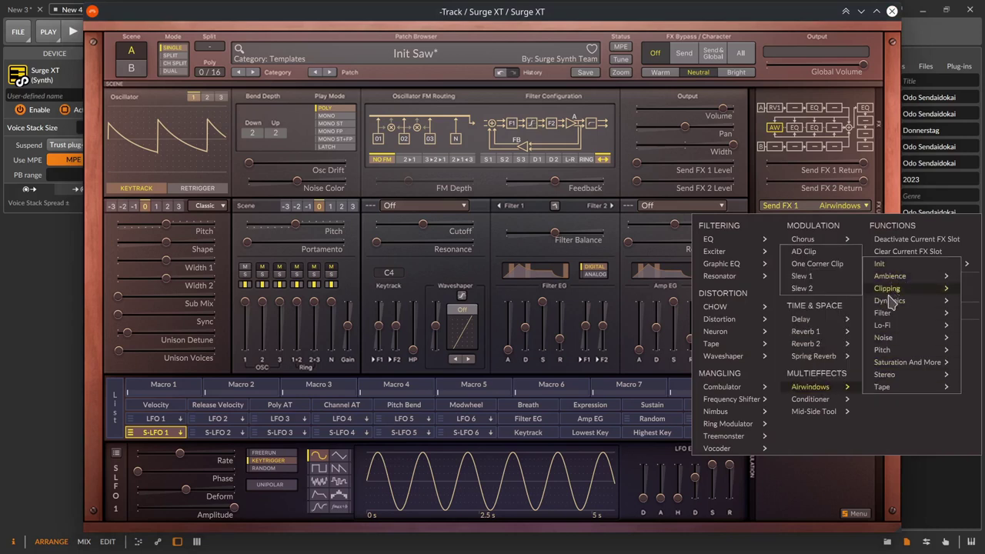
{"action": "mouse_move", "coordinate": [886, 338]}
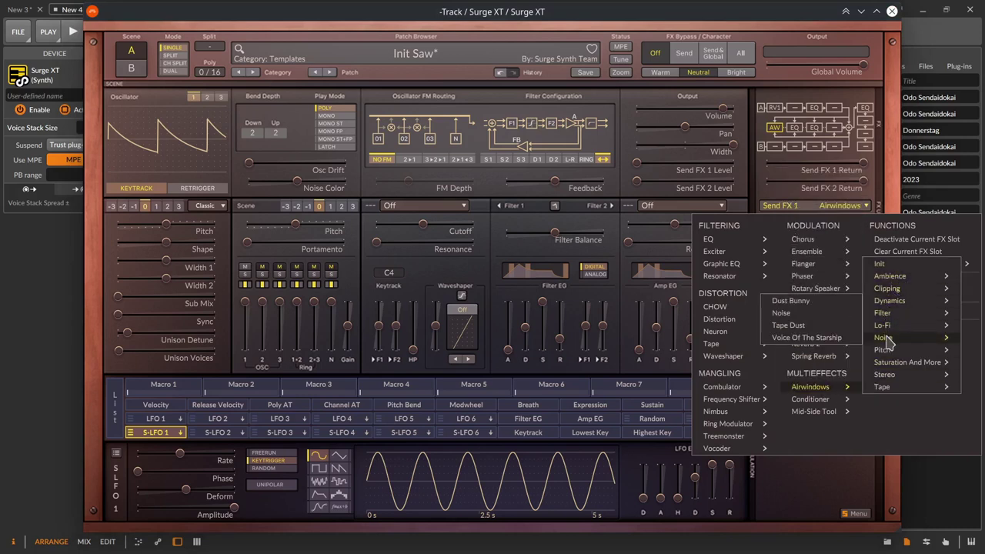
{"action": "mouse_move", "coordinate": [888, 377]}
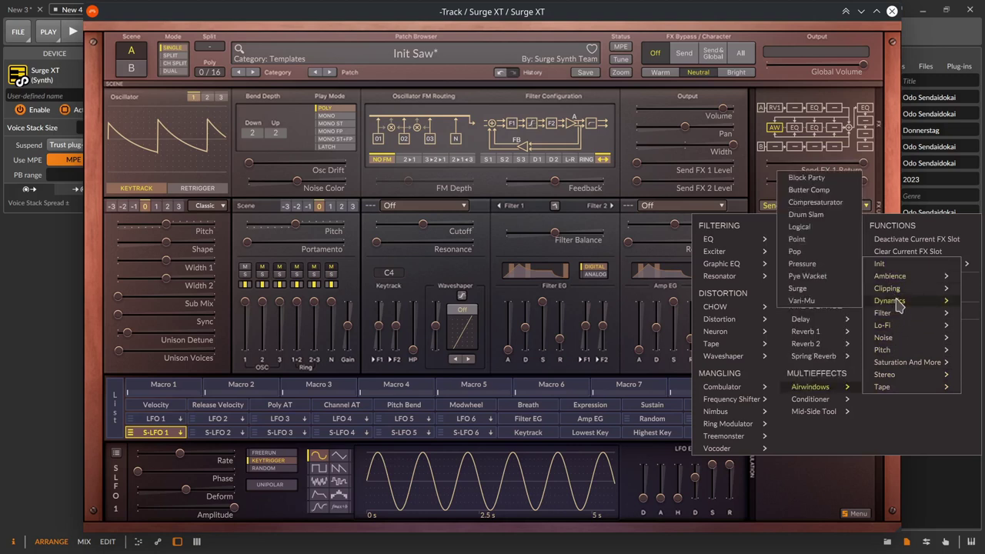
{"action": "mouse_move", "coordinate": [898, 318]}
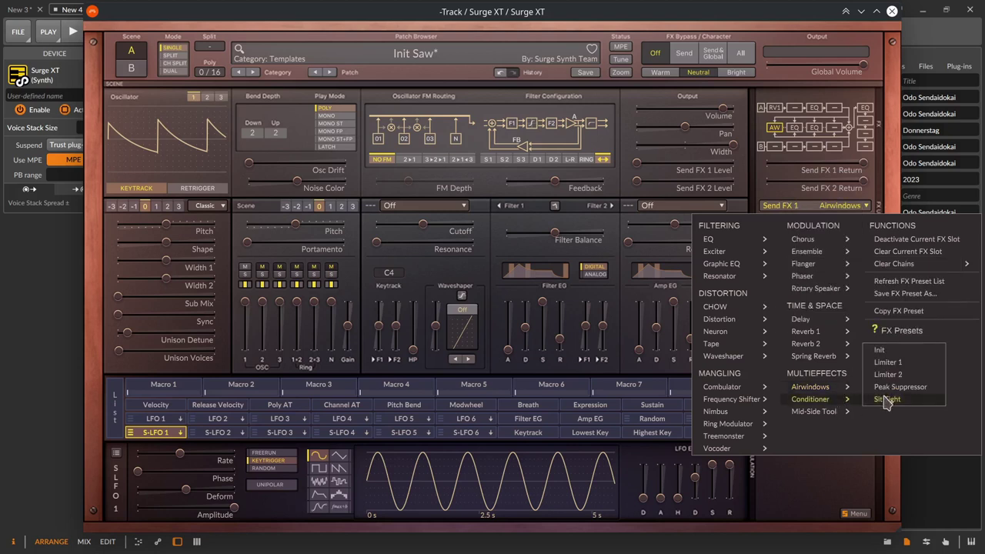
{"action": "left_click", "coordinate": [886, 400]}
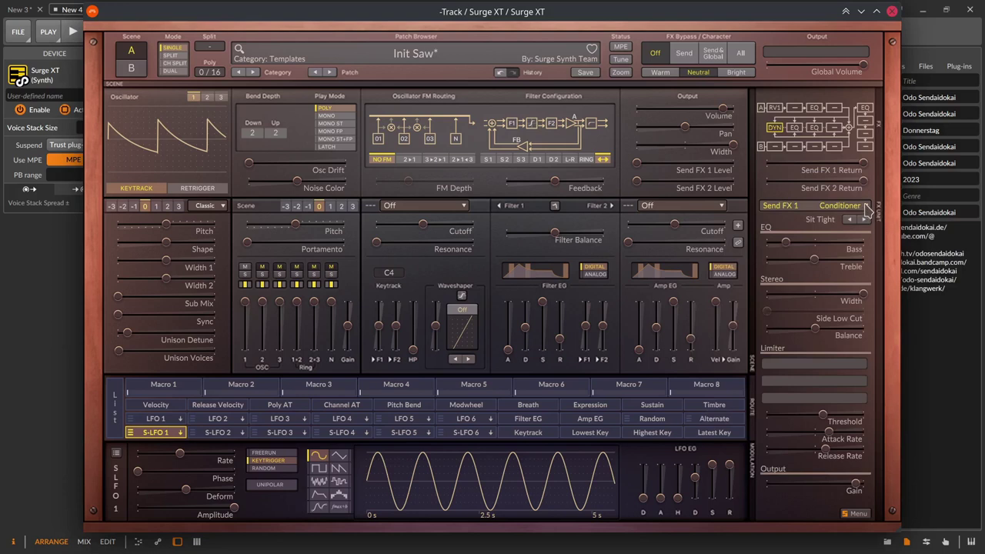
- Load the Mid-Side Tool's Init preset and view its L-R > M-S > L-R matrix choices
{"action": "left_click", "coordinate": [866, 206]}
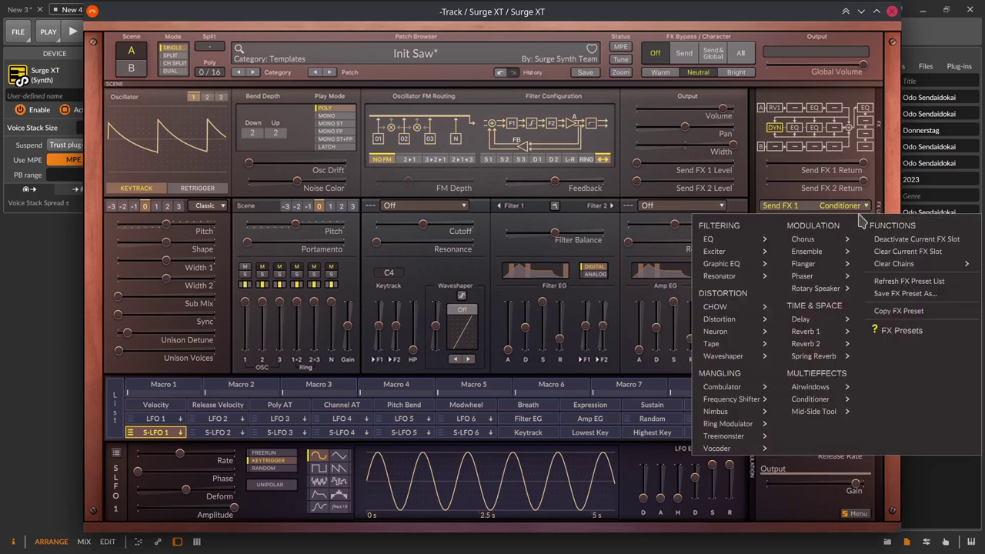
{"action": "mouse_move", "coordinate": [835, 411]}
{"action": "left_click", "coordinate": [885, 350]}
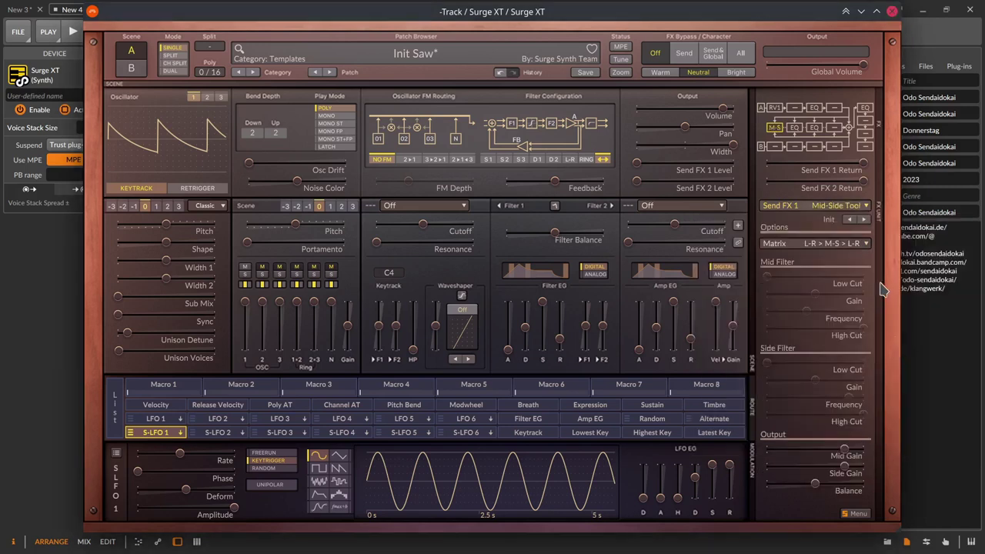
{"action": "left_click", "coordinate": [867, 244]}
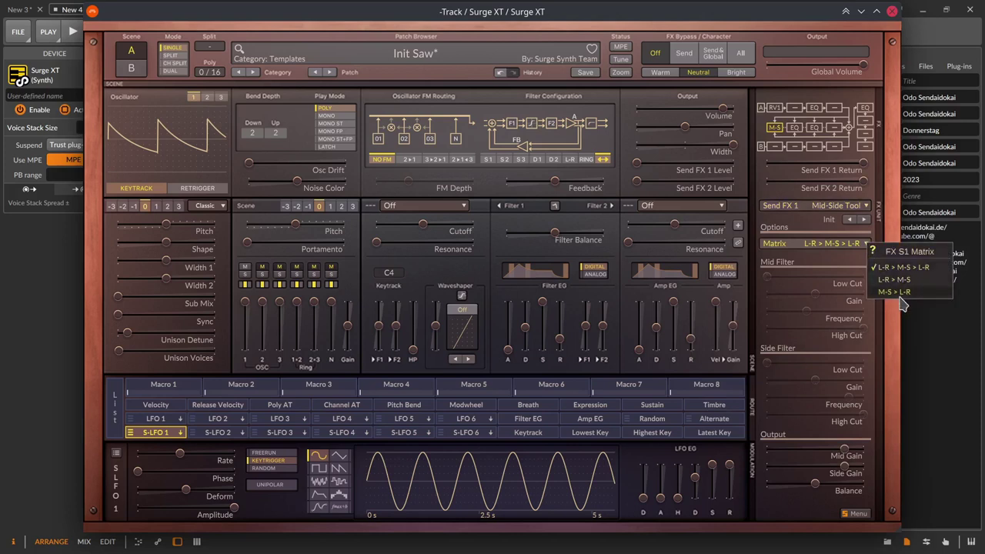
{"action": "left_click", "coordinate": [858, 262]}
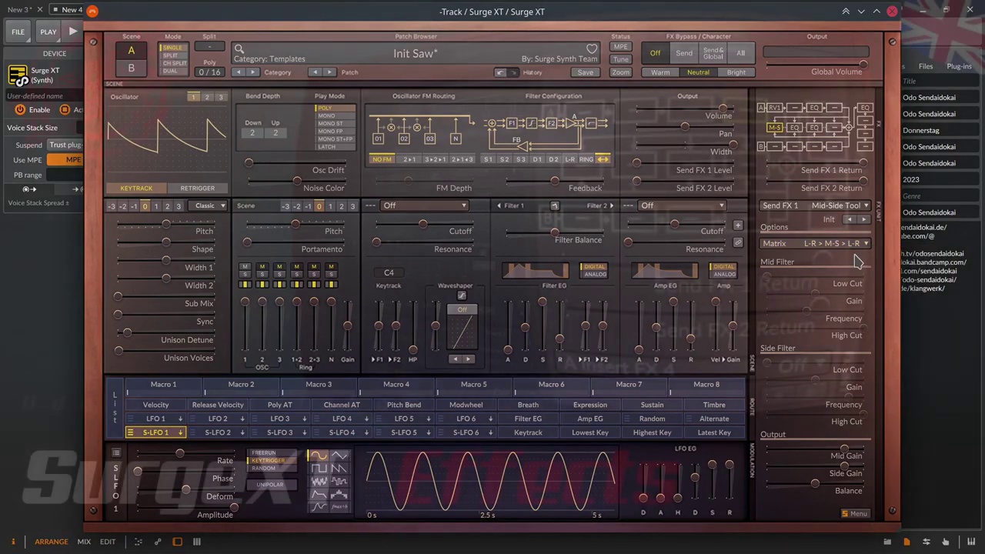